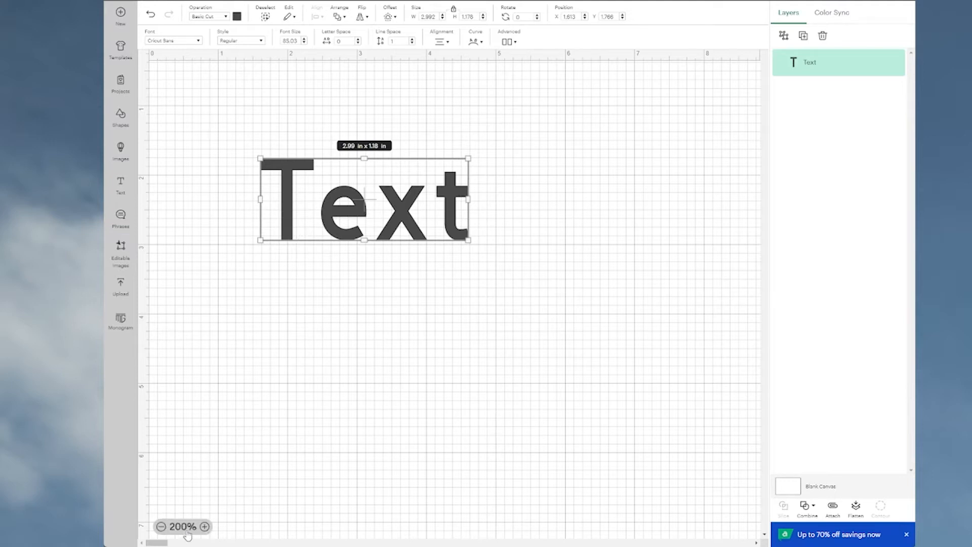
# - Reposition the text at about X 2.03, Y 1.82 in and change its operation to Pen
pyautogui.click(205, 527)
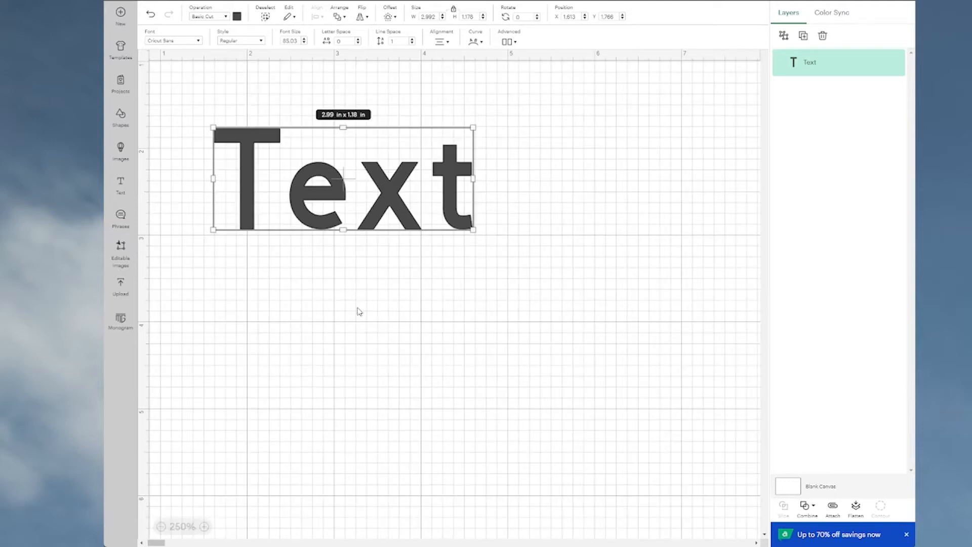
pyautogui.moveTo(387, 203); pyautogui.dragTo(423, 205)
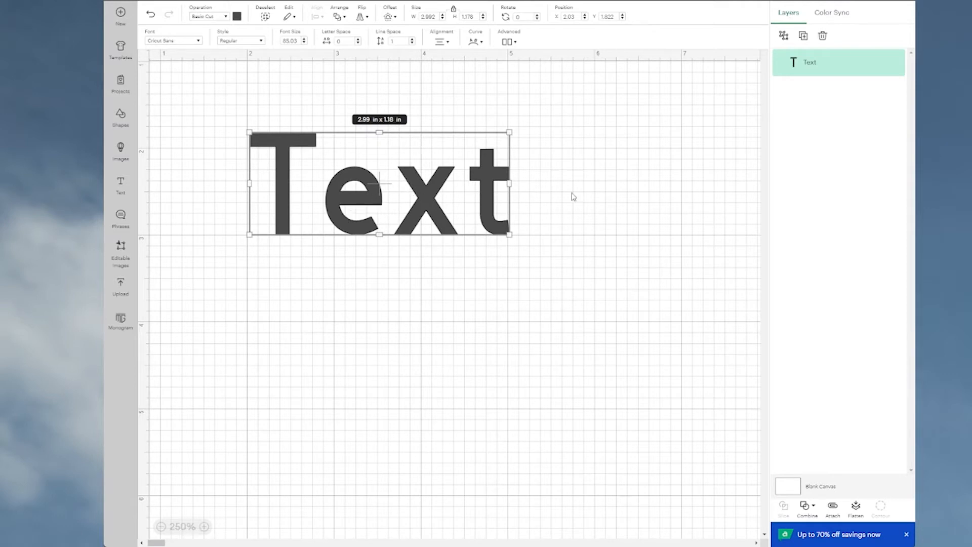
pyautogui.click(227, 16)
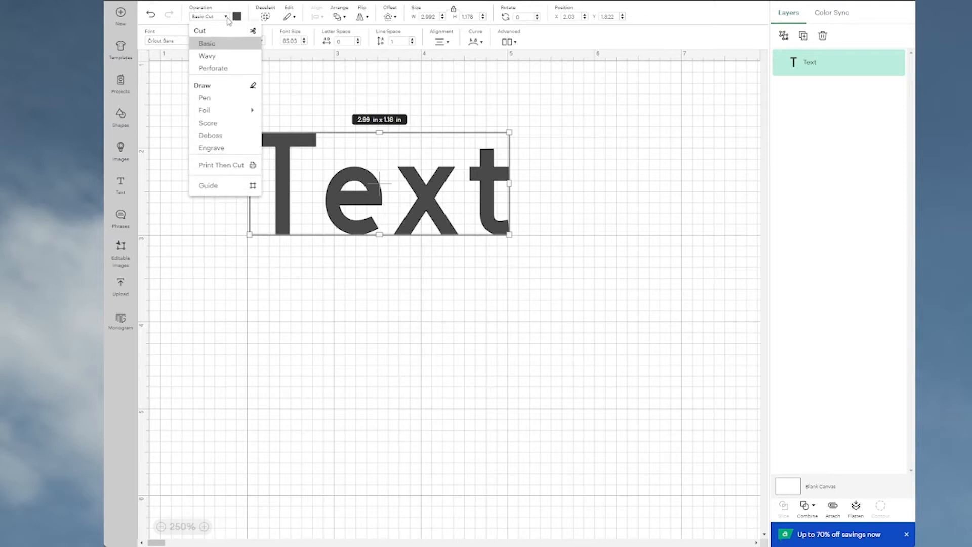
pyautogui.click(204, 98)
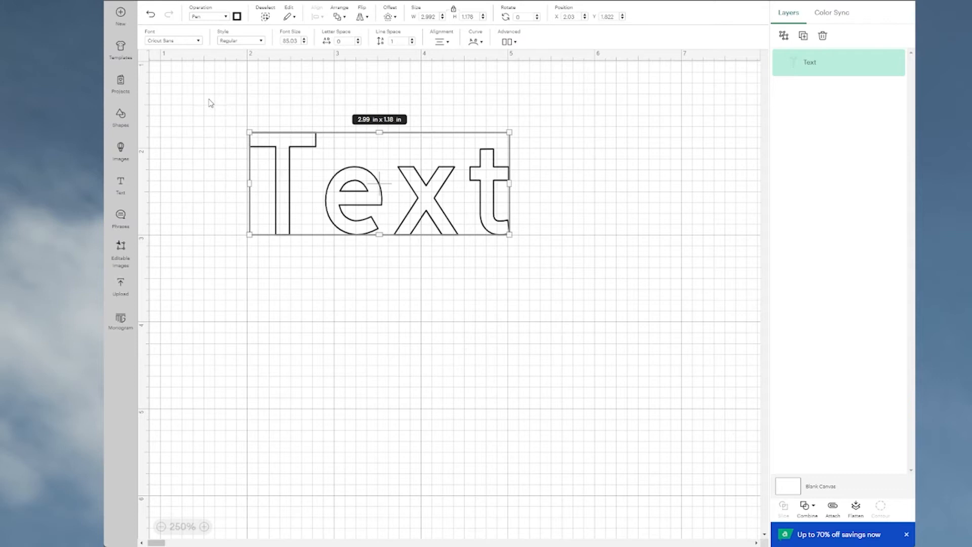
# - Set the text's pen type to Marker (1mm) and its colour to Blue (washable fabric)
pyautogui.click(237, 17)
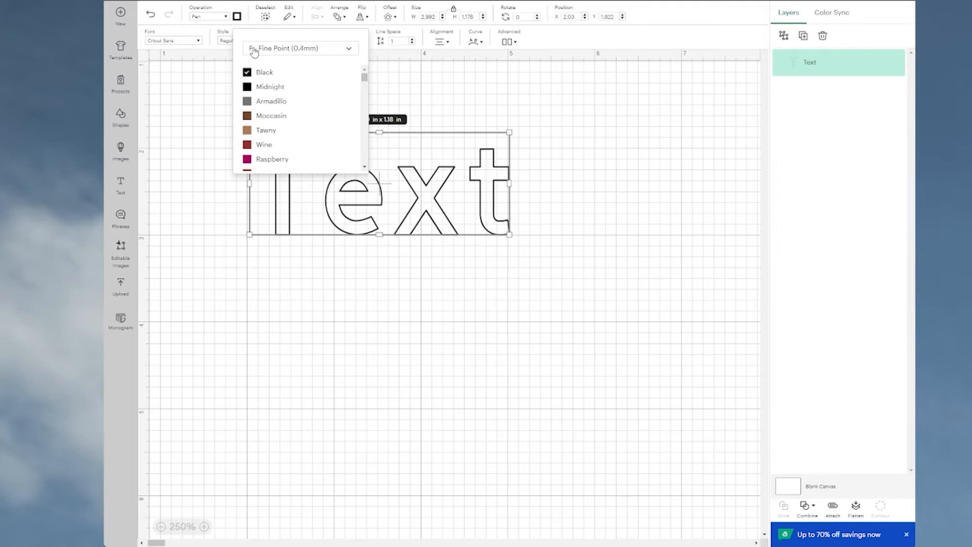
pyautogui.click(350, 51)
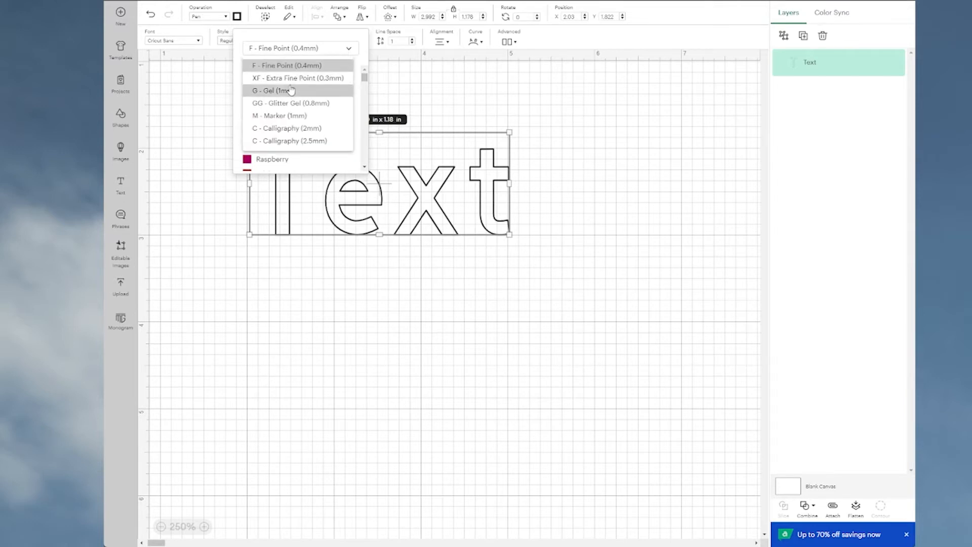
pyautogui.click(296, 120)
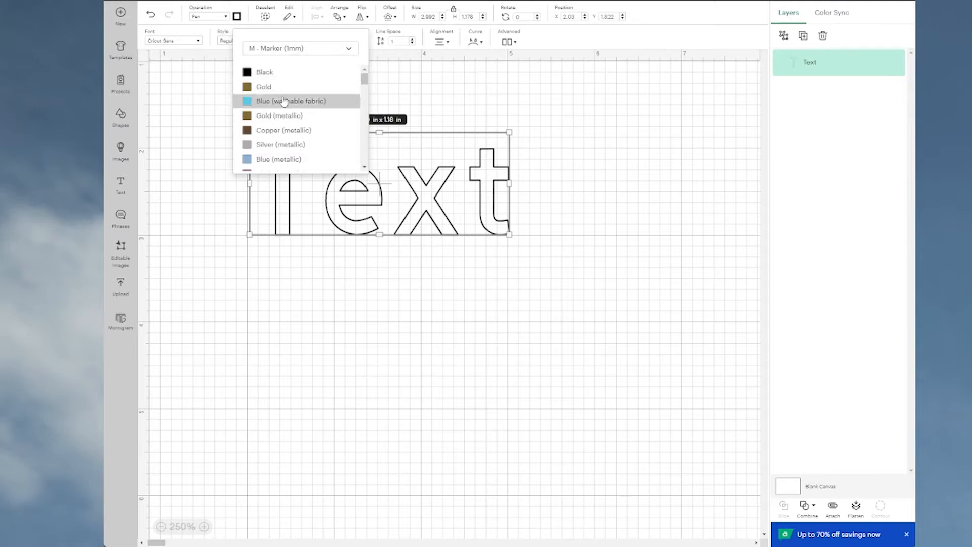
pyautogui.click(285, 101)
pyautogui.click(340, 331)
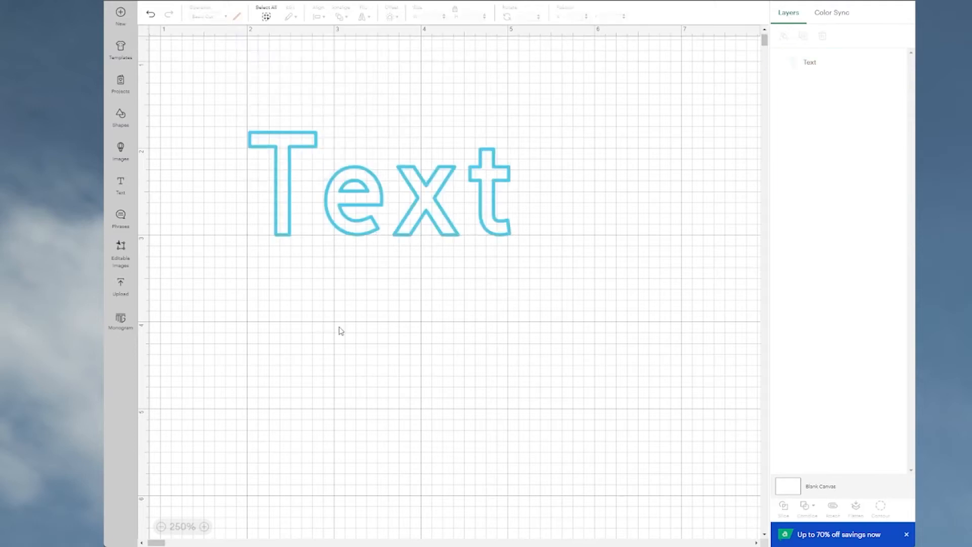
# - Try to create an inward offset of -.25 in from the blue text, with rounded corners and welded offsets
pyautogui.click(435, 201)
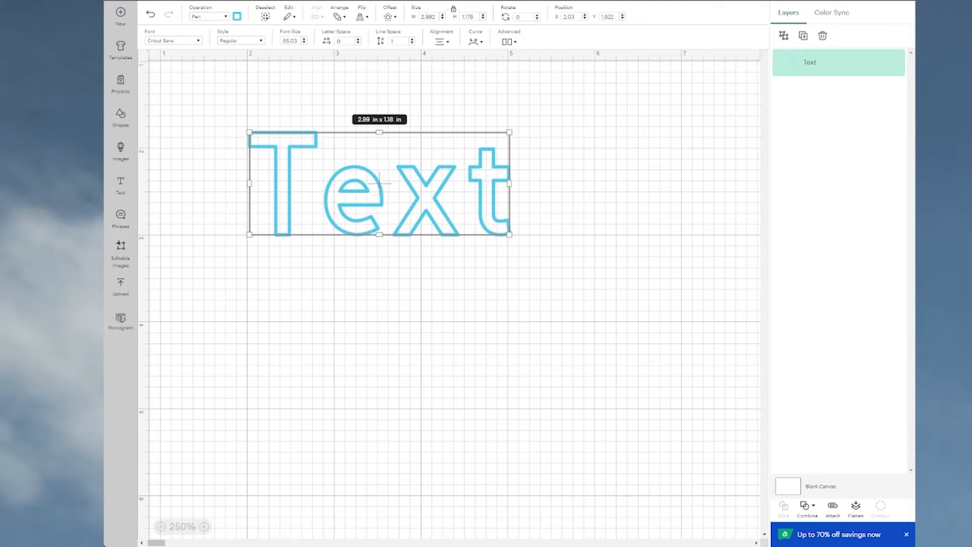
pyautogui.click(390, 17)
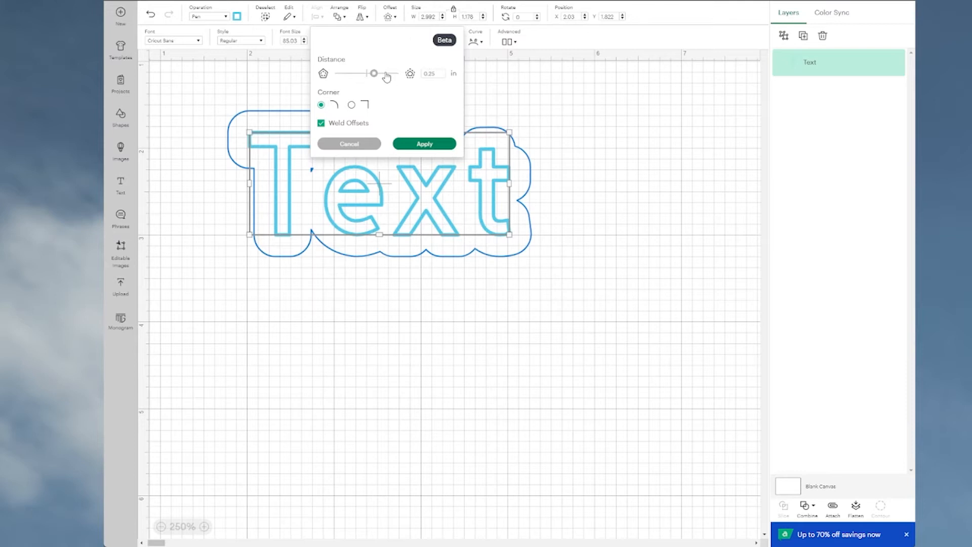
pyautogui.moveTo(376, 75); pyautogui.dragTo(362, 79)
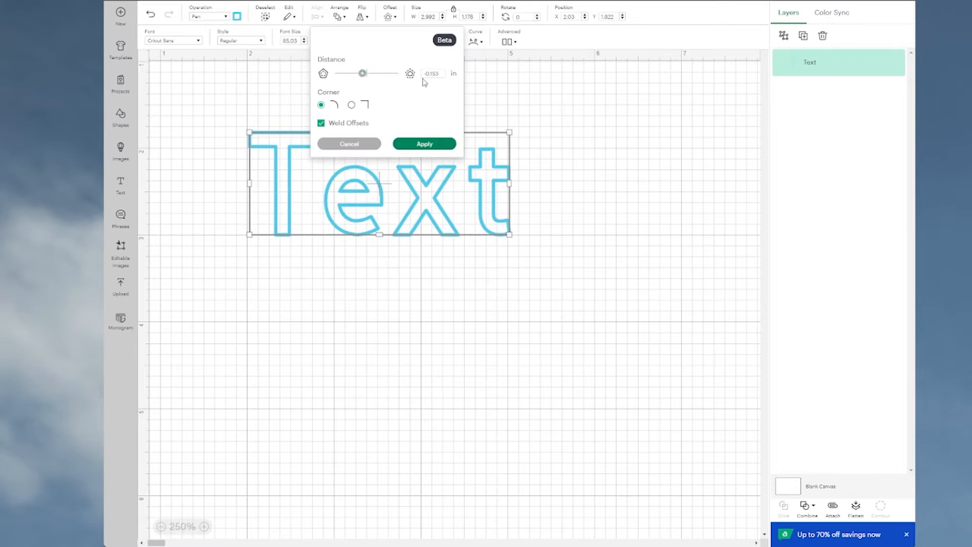
pyautogui.moveTo(444, 74); pyautogui.dragTo(415, 76)
pyautogui.press('BackSpace')
pyautogui.press('Return')
pyautogui.click(425, 145)
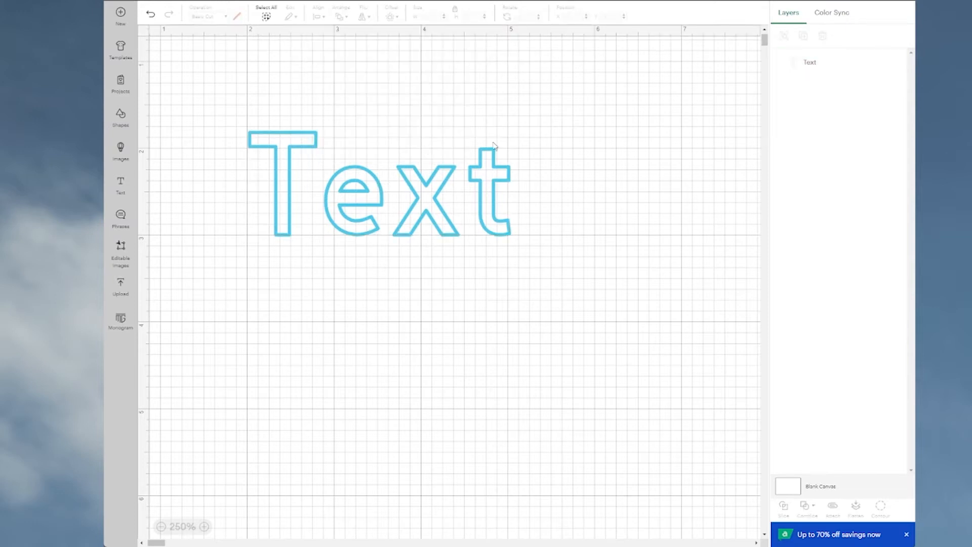
# - Create an inward offset of -.05 in from the blue text and move the offset copy below the original
pyautogui.click(790, 67)
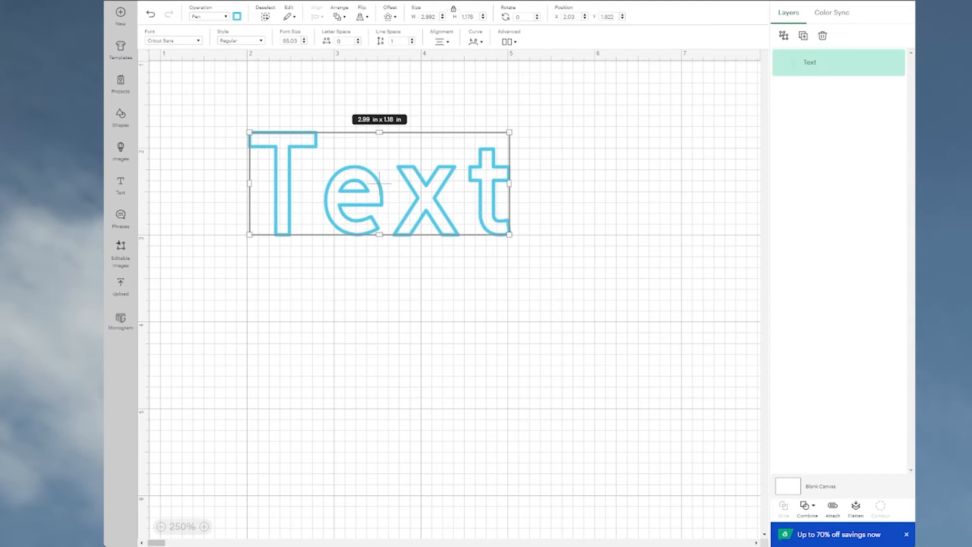
pyautogui.click(388, 18)
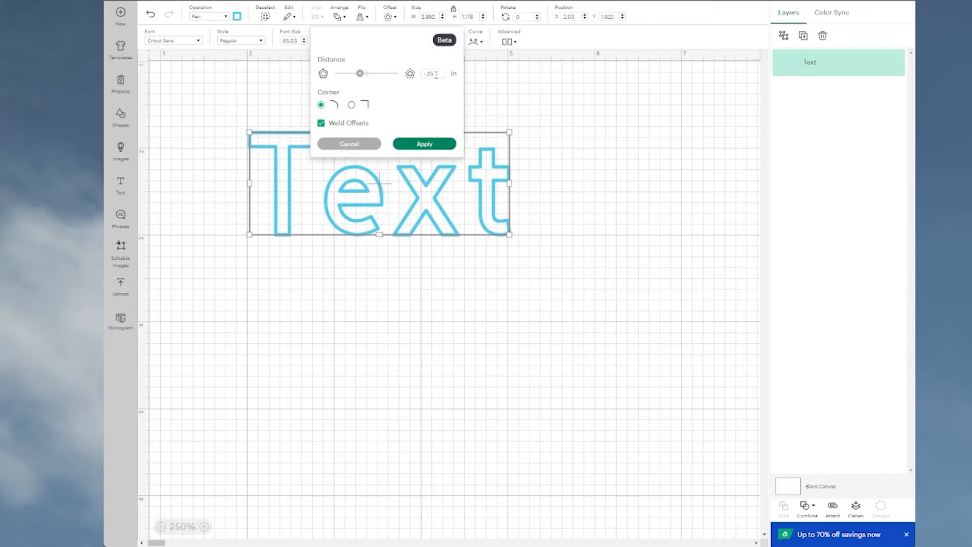
pyautogui.moveTo(432, 74); pyautogui.dragTo(417, 79)
pyautogui.press('BackSpace')
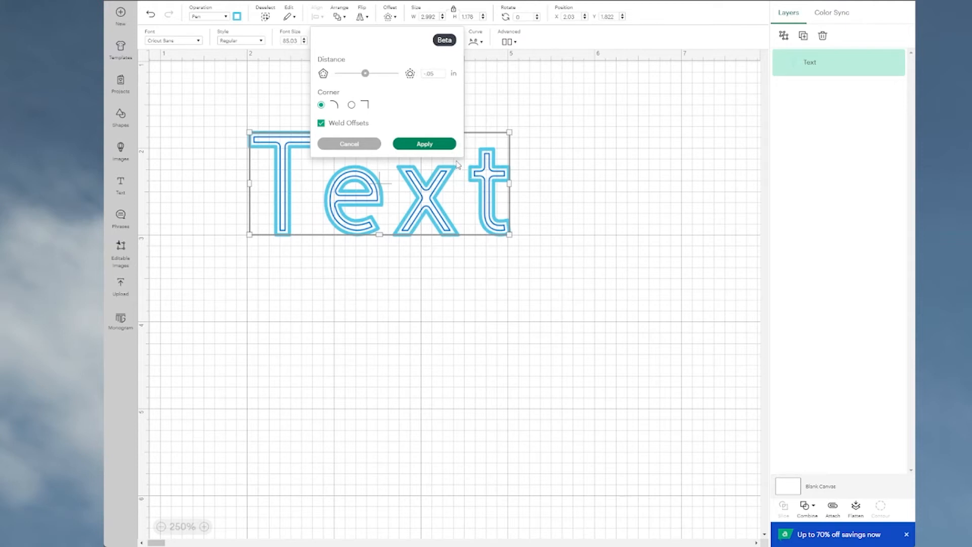
pyautogui.click(425, 144)
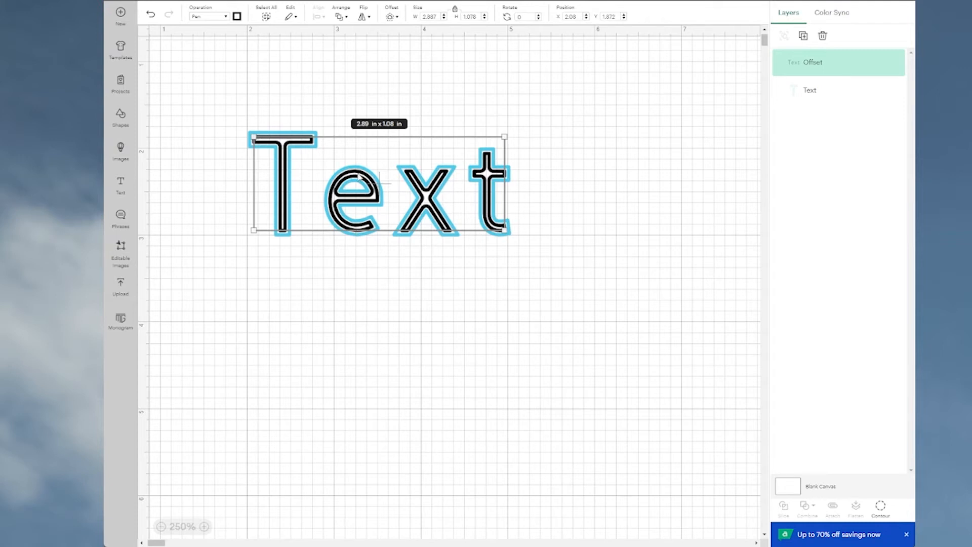
pyautogui.moveTo(358, 176); pyautogui.dragTo(368, 360)
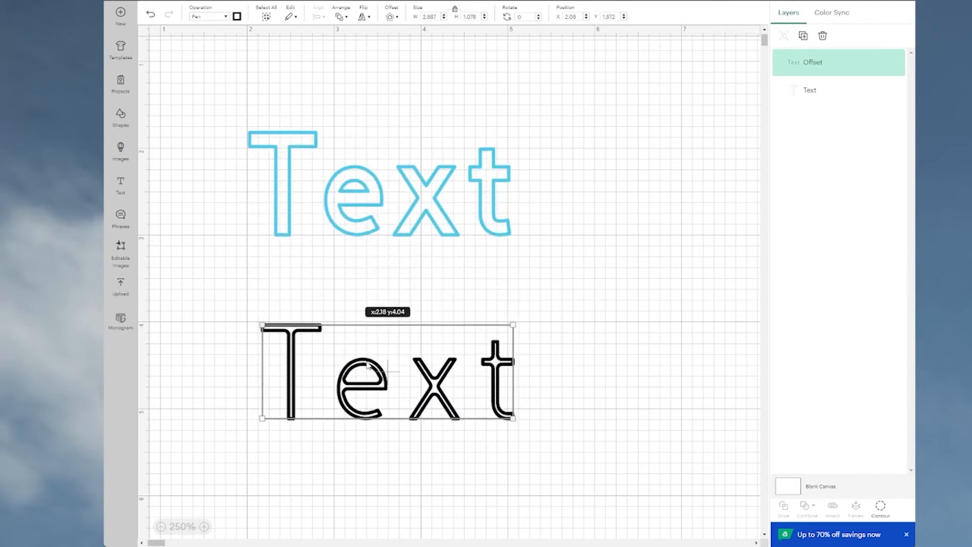
# - Create an inward offset of -.03 in from the blue text and delete the earlier offset copy below it
pyautogui.click(344, 205)
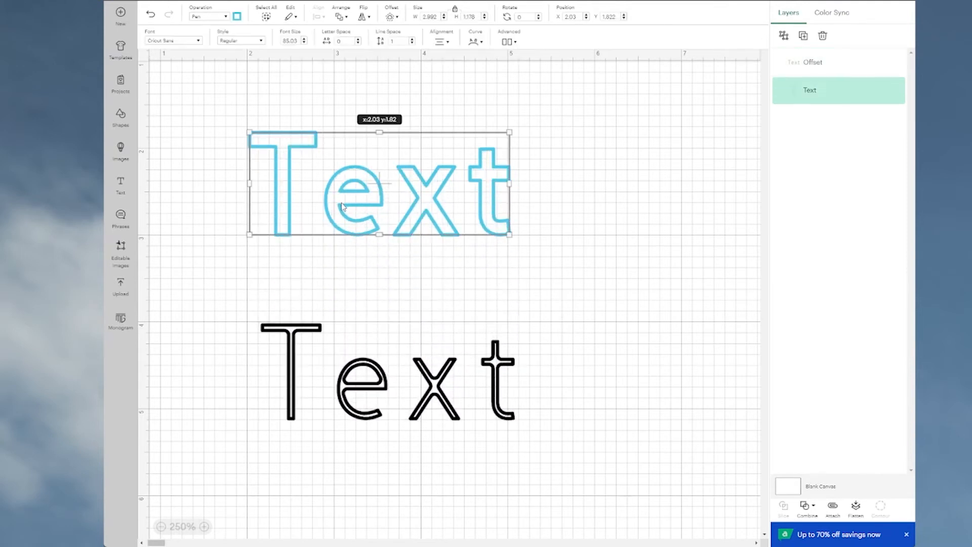
pyautogui.click(390, 19)
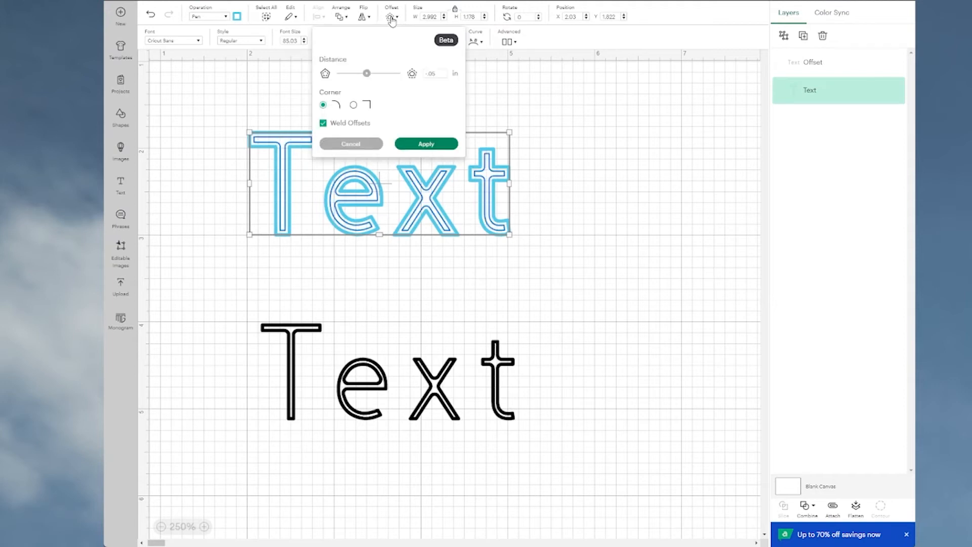
pyautogui.click(436, 74)
pyautogui.press('Return')
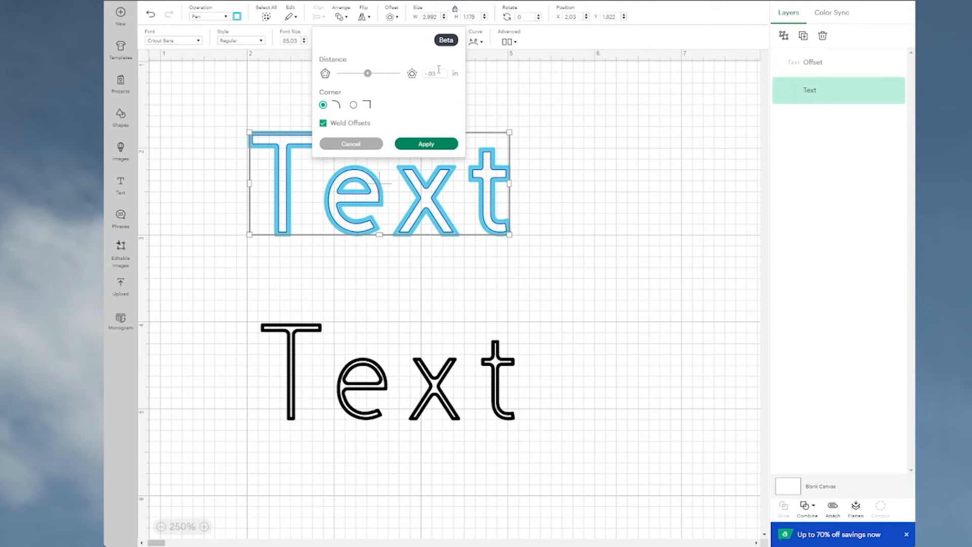
pyautogui.click(429, 145)
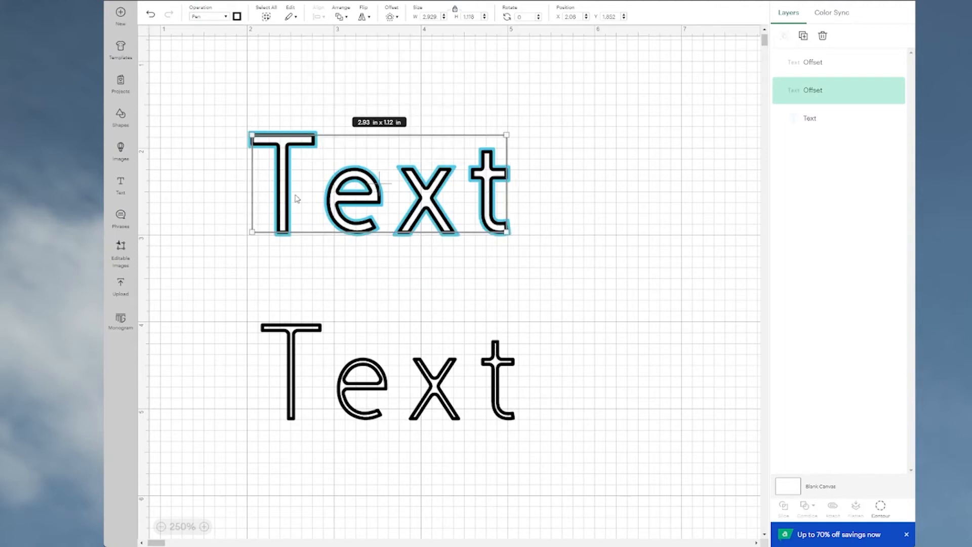
pyautogui.click(345, 400)
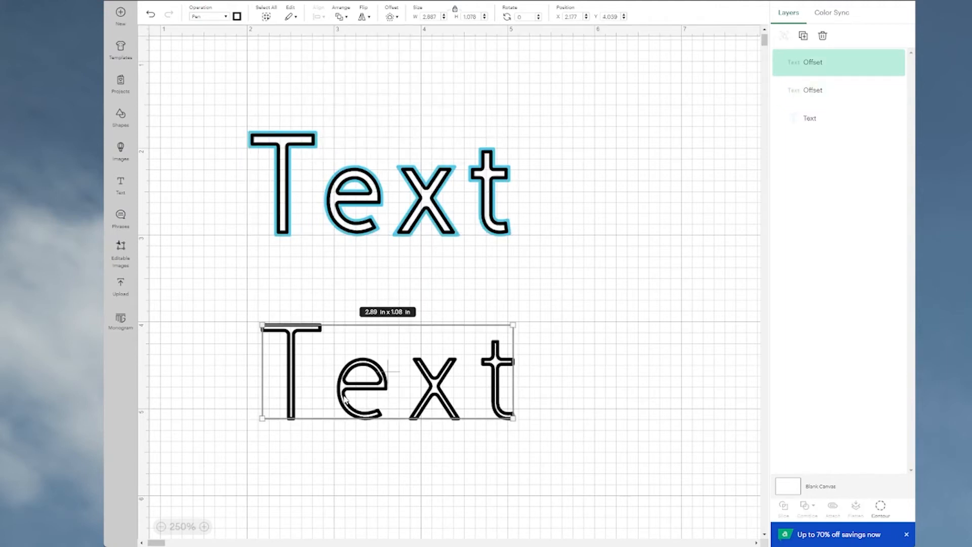
pyautogui.press('Delete')
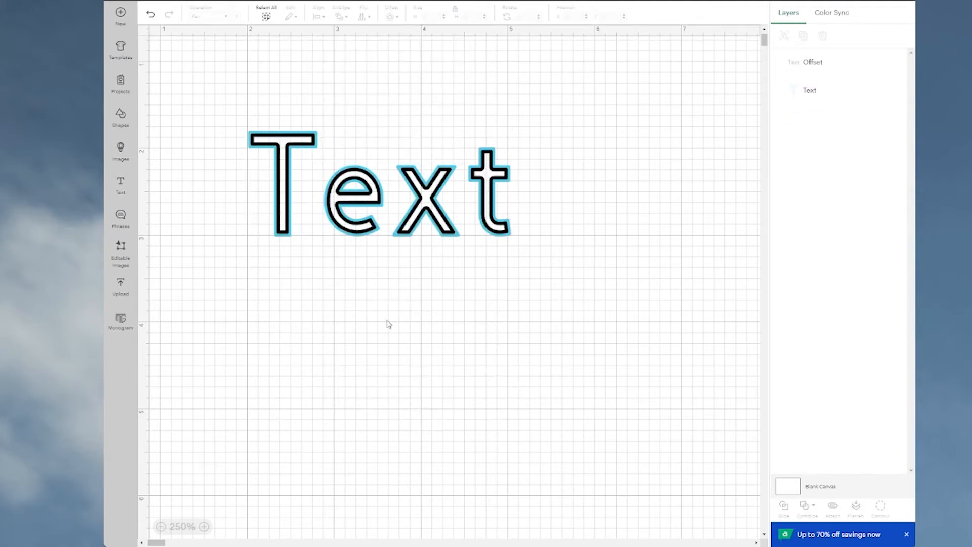
# - Offset the black inner outline inward by -.03 in and set the new offset's pen colour to Raspberry
pyautogui.click(805, 65)
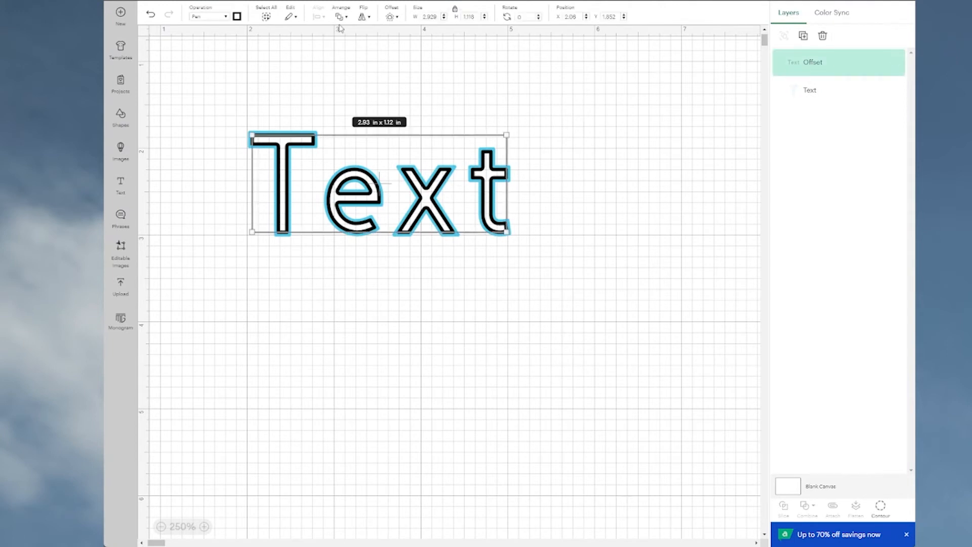
pyautogui.click(391, 21)
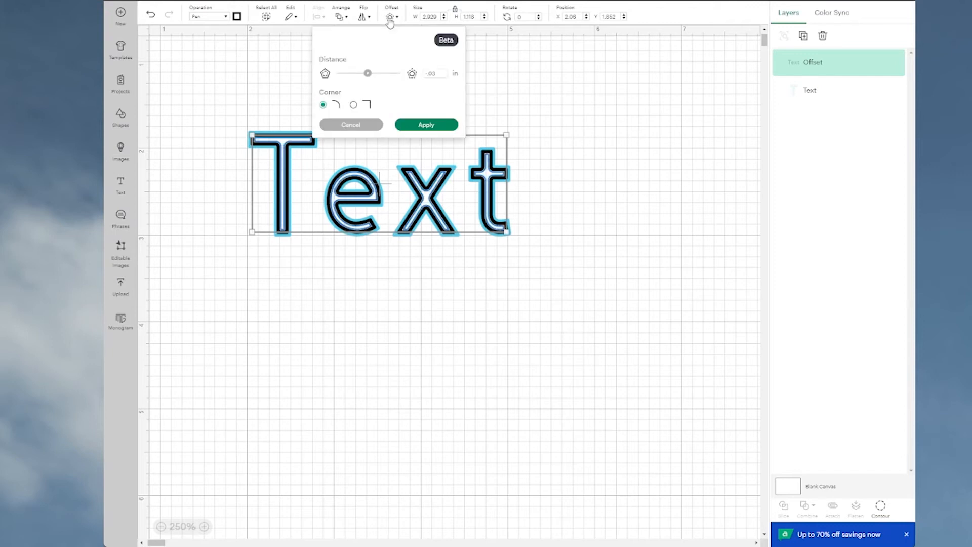
pyautogui.click(431, 130)
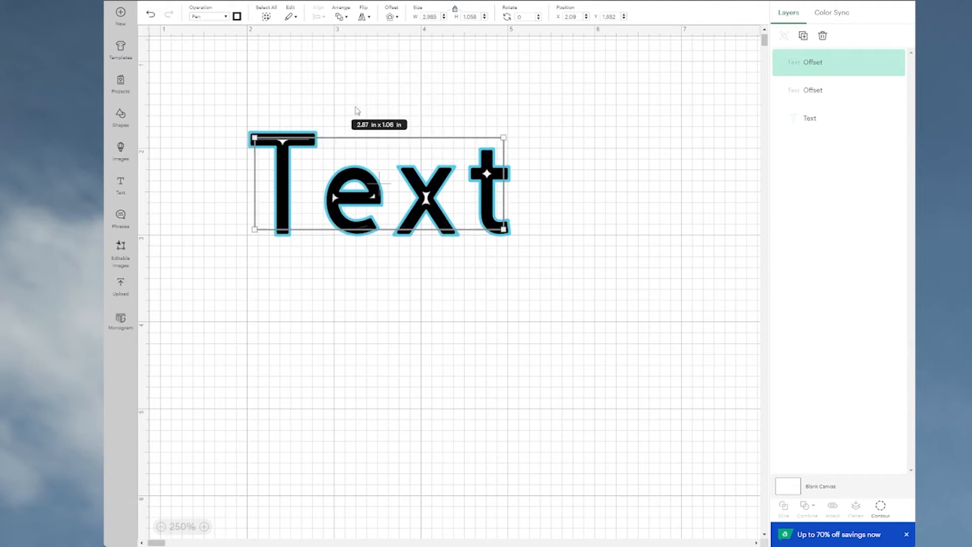
pyautogui.click(238, 19)
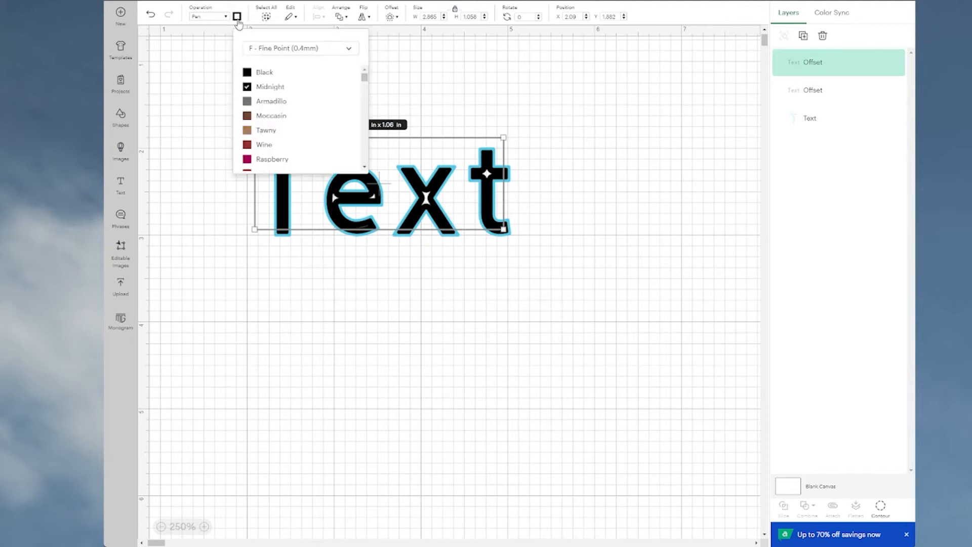
pyautogui.click(264, 159)
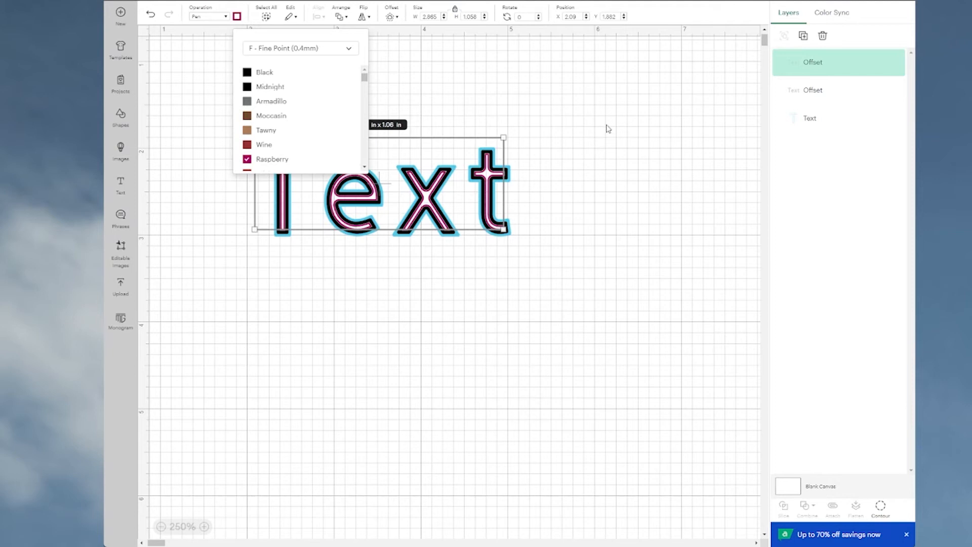
# - Try an inward offset of -.03 in from the raspberry outline and remove the resulting fragments
pyautogui.click(389, 20)
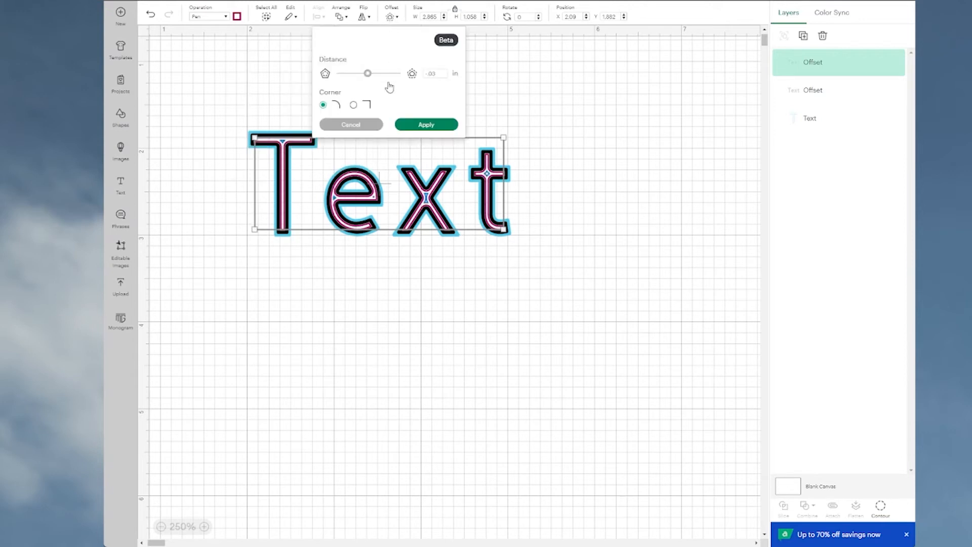
pyautogui.click(434, 129)
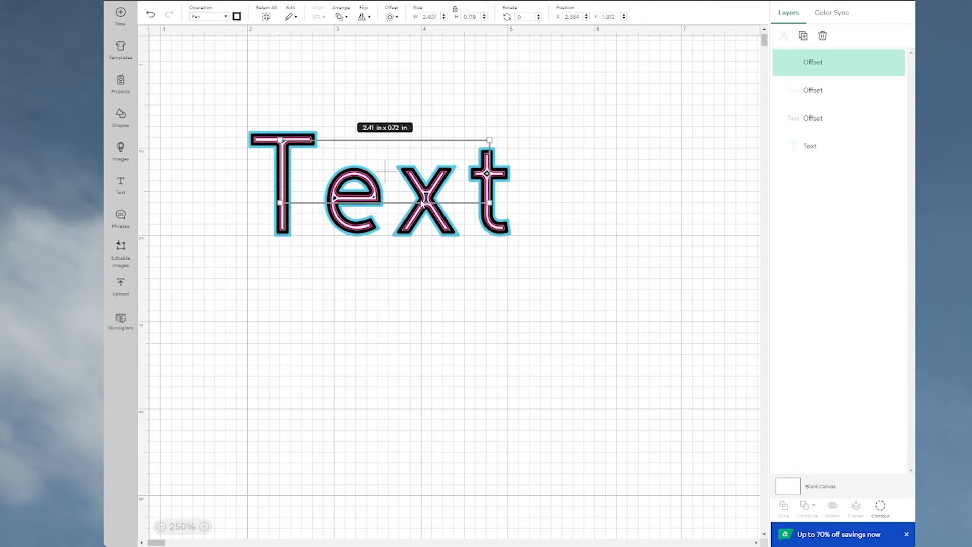
pyautogui.moveTo(428, 202); pyautogui.dragTo(414, 413)
pyautogui.click(500, 321)
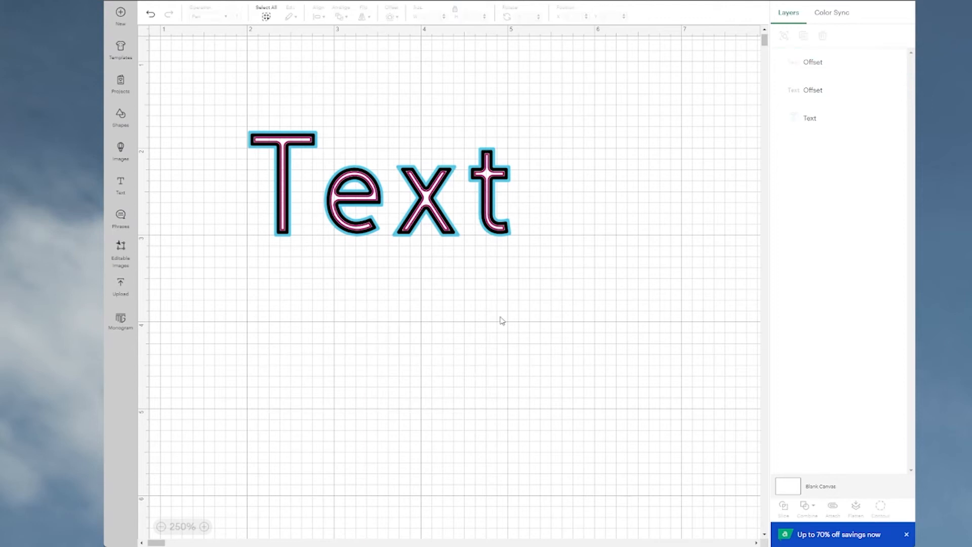
# - Offset the raspberry outline inward by -.01 in and set the new offset's pen colour to Wine
pyautogui.click(436, 186)
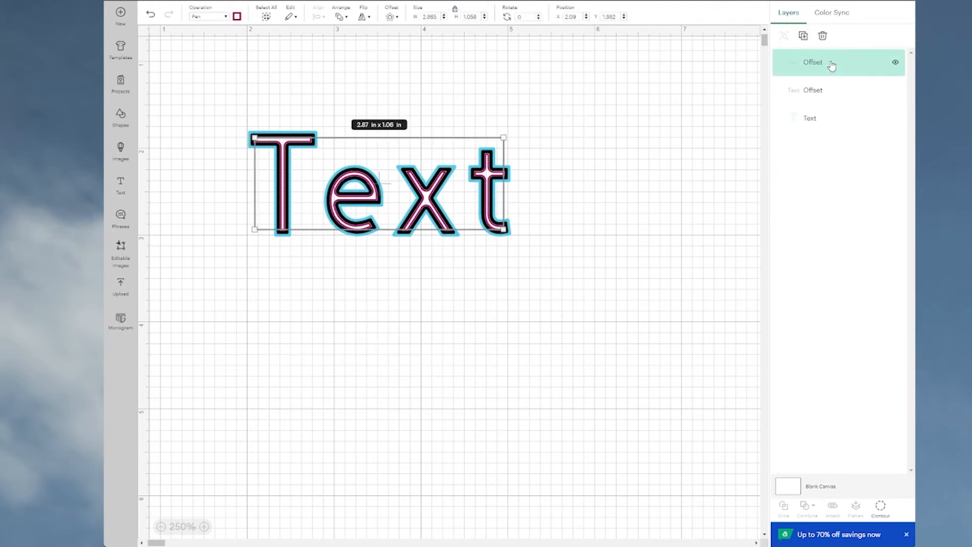
pyautogui.click(397, 20)
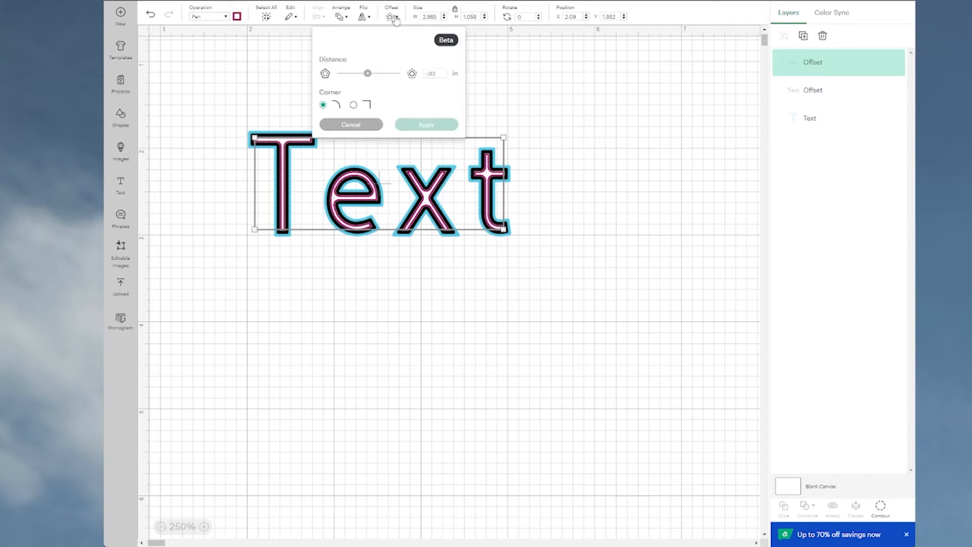
pyautogui.click(438, 73)
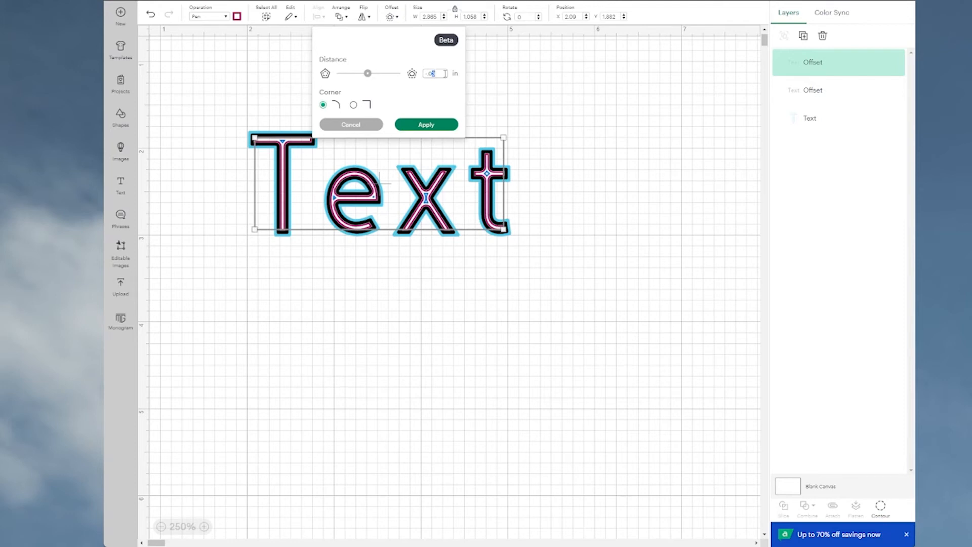
pyautogui.press('Return')
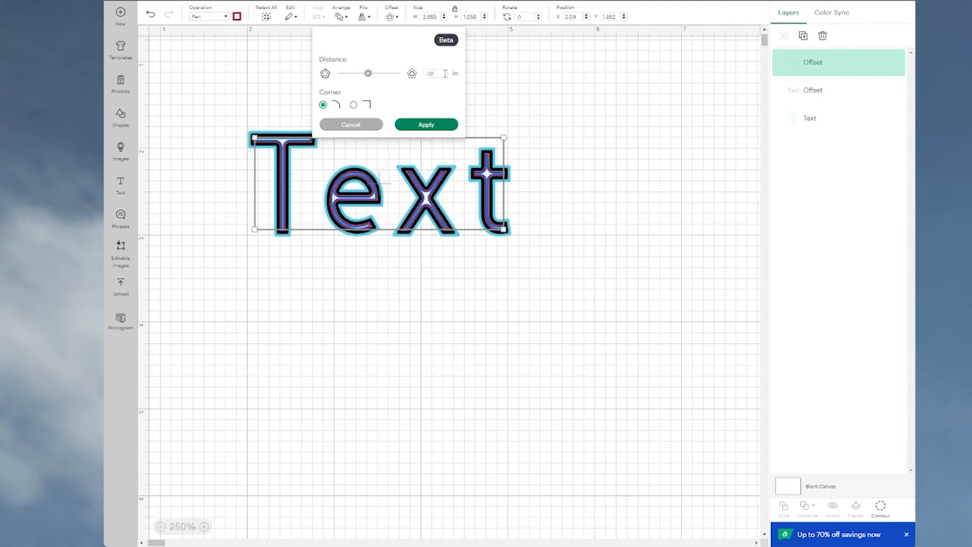
pyautogui.click(427, 126)
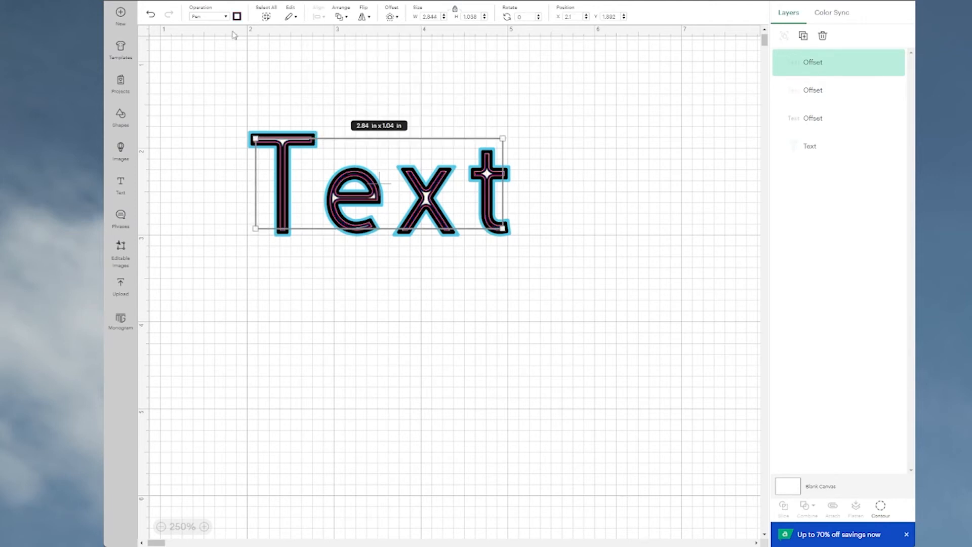
pyautogui.click(237, 16)
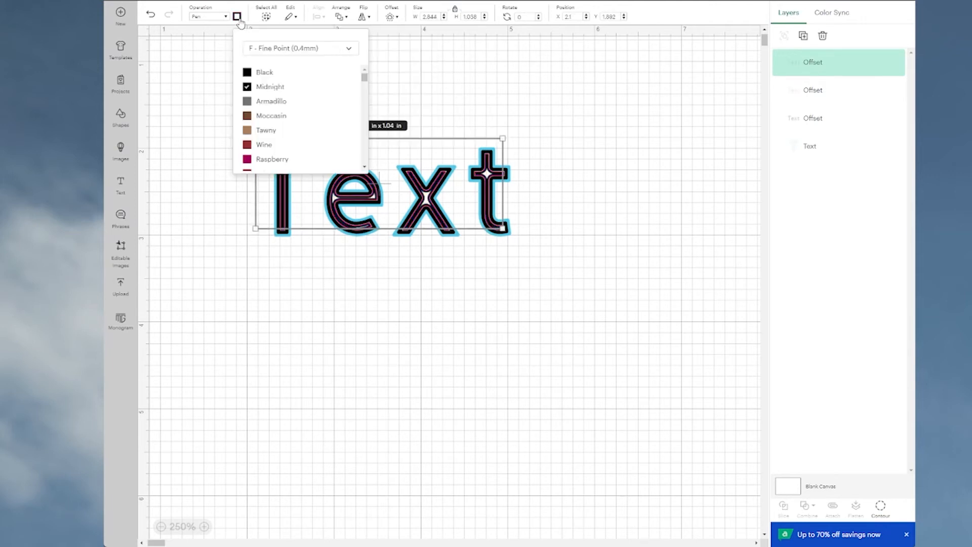
pyautogui.click(252, 145)
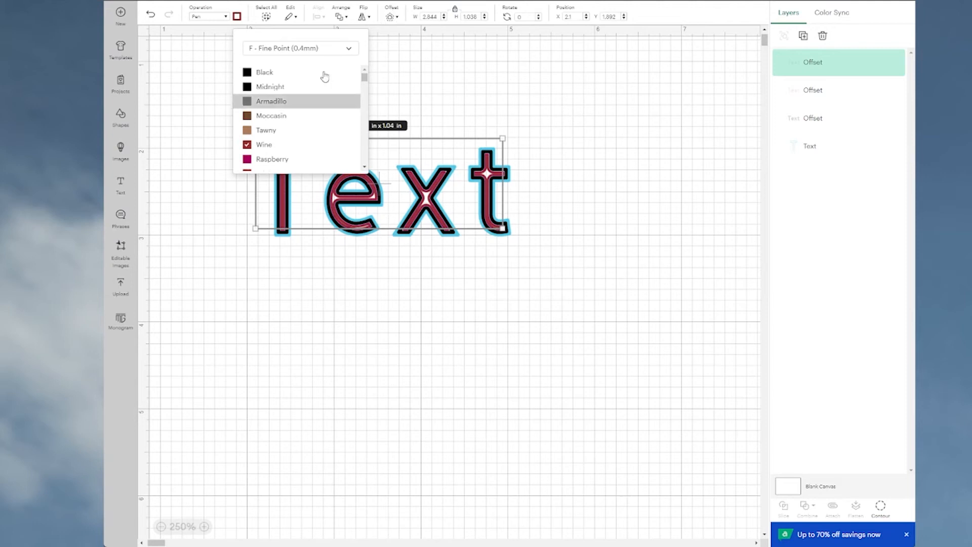
# - Create another inward offset from the wine outline to fill the remaining gaps where the letter strokes meet
pyautogui.click(390, 19)
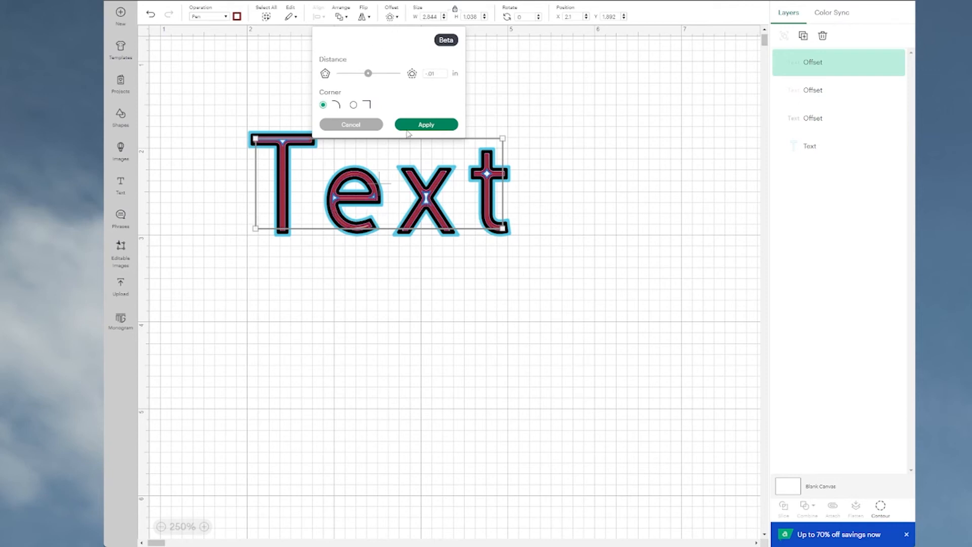
pyautogui.click(433, 74)
pyautogui.moveTo(438, 73); pyautogui.dragTo(434, 74)
pyautogui.press('Return')
pyautogui.click(432, 74)
pyautogui.press('Return')
pyautogui.click(434, 126)
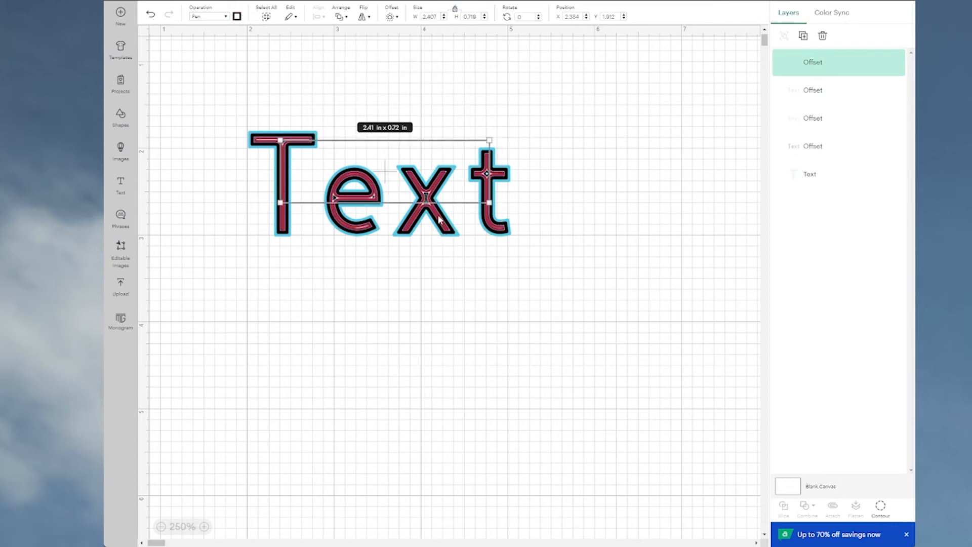
pyautogui.click(590, 199)
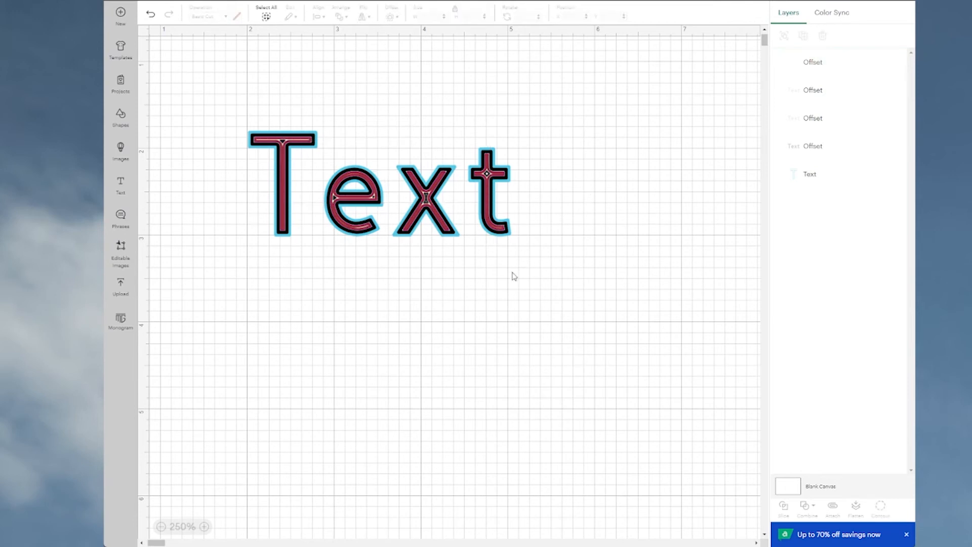
# - Try welding the text and all its offsets into one shape, and undo the weld
pyautogui.moveTo(211, 98); pyautogui.dragTo(625, 303)
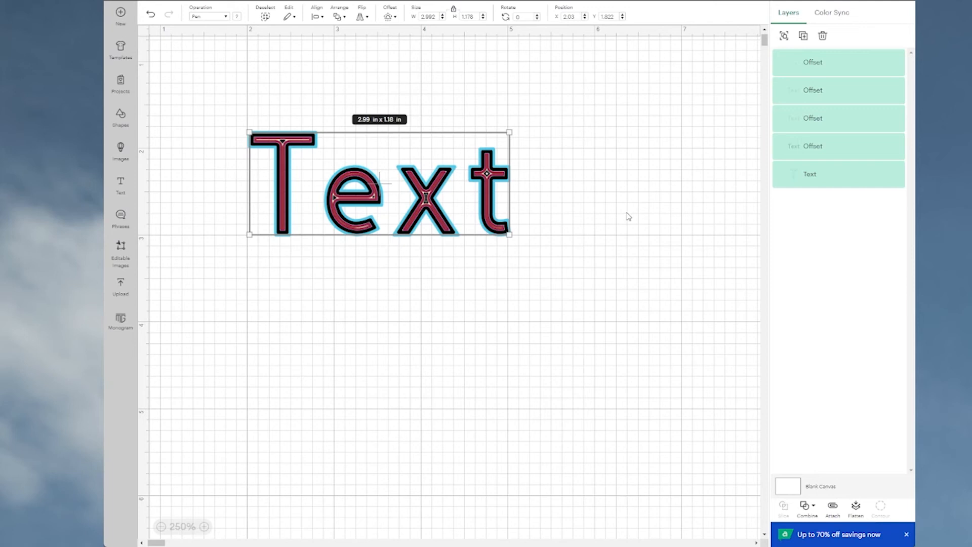
pyautogui.click(805, 505)
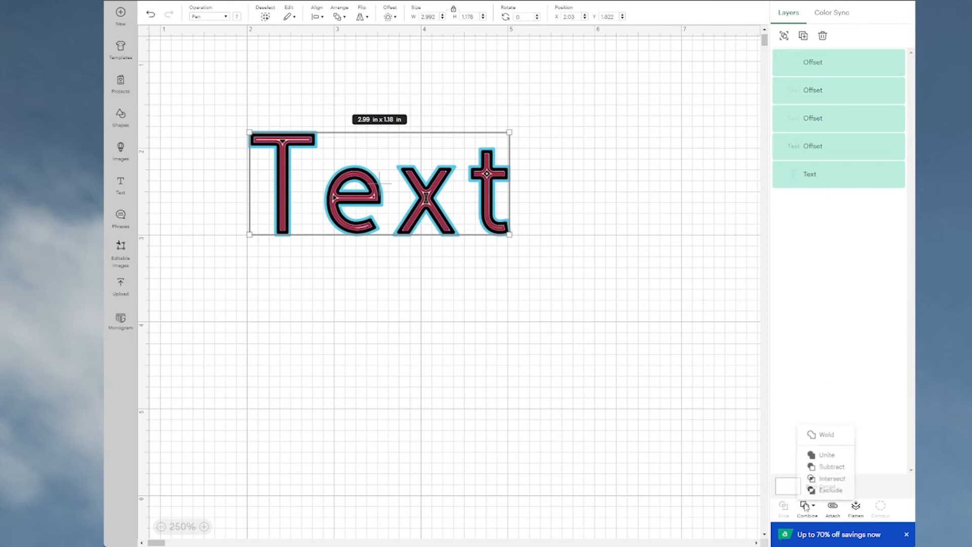
pyautogui.click(828, 430)
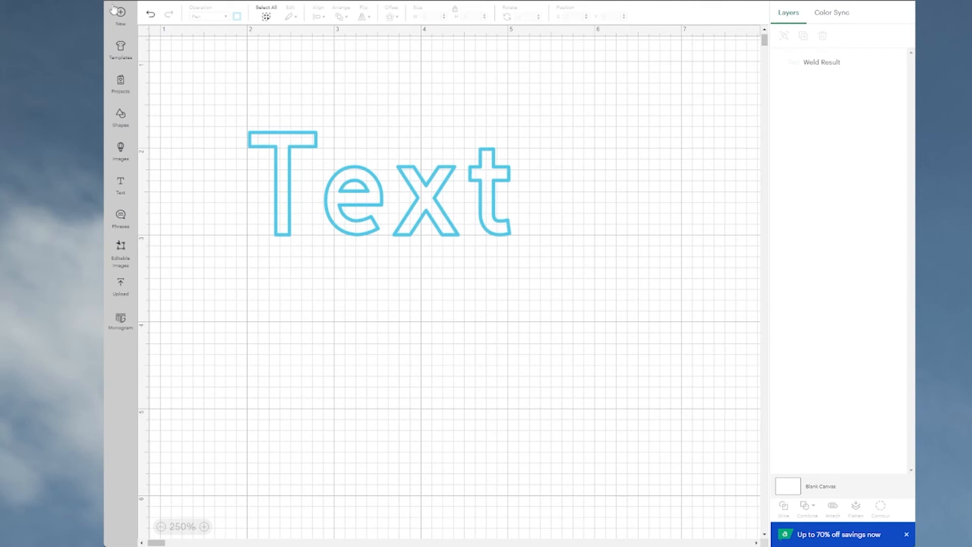
pyautogui.click(149, 15)
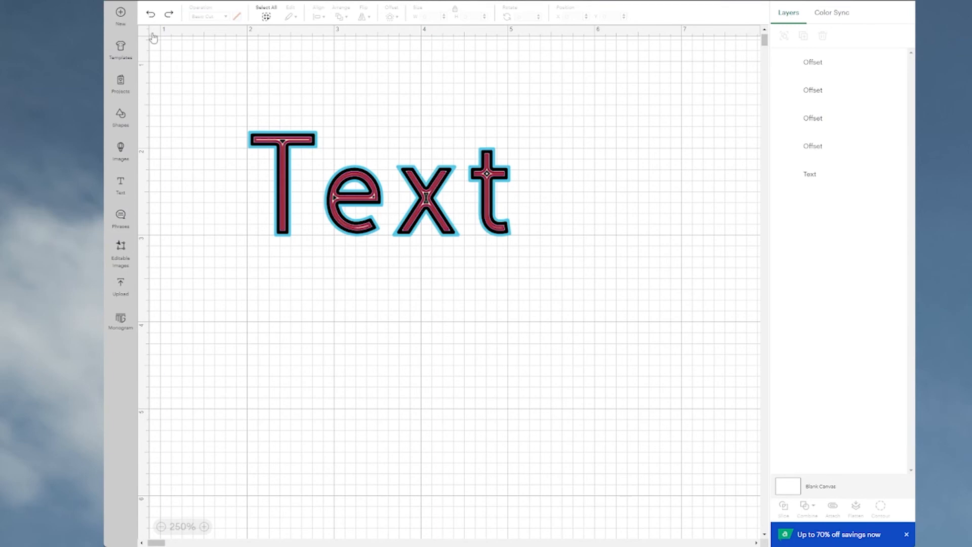
# - Set the pen colour of the text and all its offsets to Raspberry and attach them together
pyautogui.moveTo(193, 96); pyautogui.dragTo(546, 283)
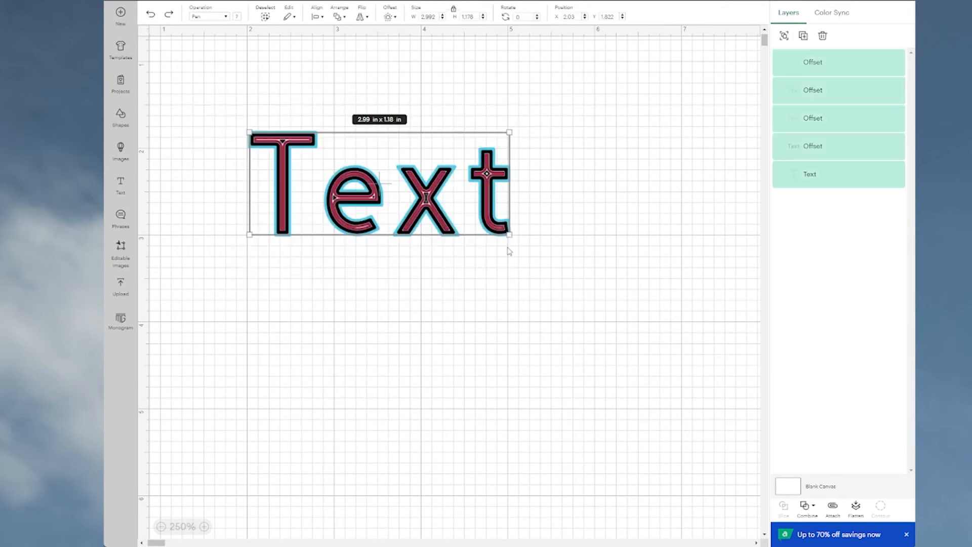
pyautogui.click(237, 17)
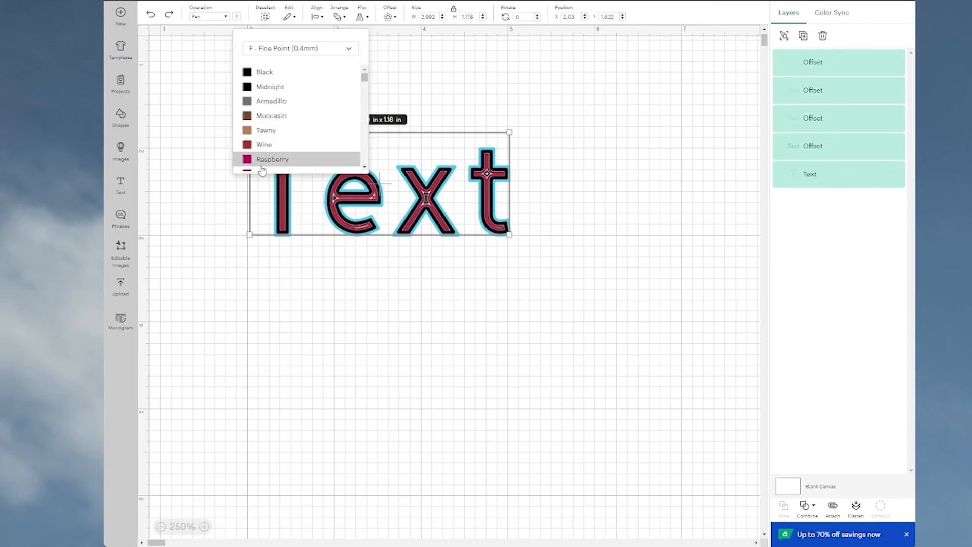
pyautogui.click(264, 160)
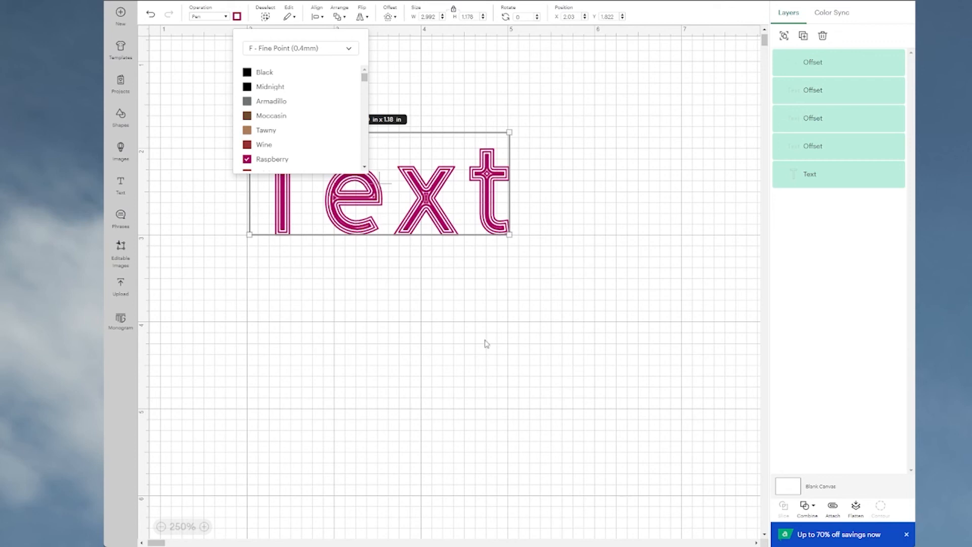
pyautogui.click(833, 506)
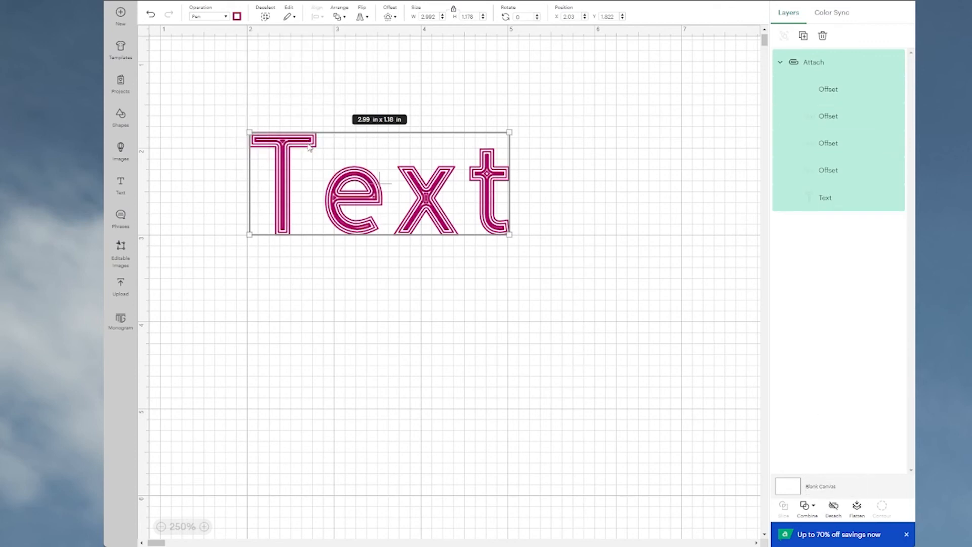
# - Examine how solid the attached raspberry lettering looks at 100% zoom
pyautogui.click(161, 528)
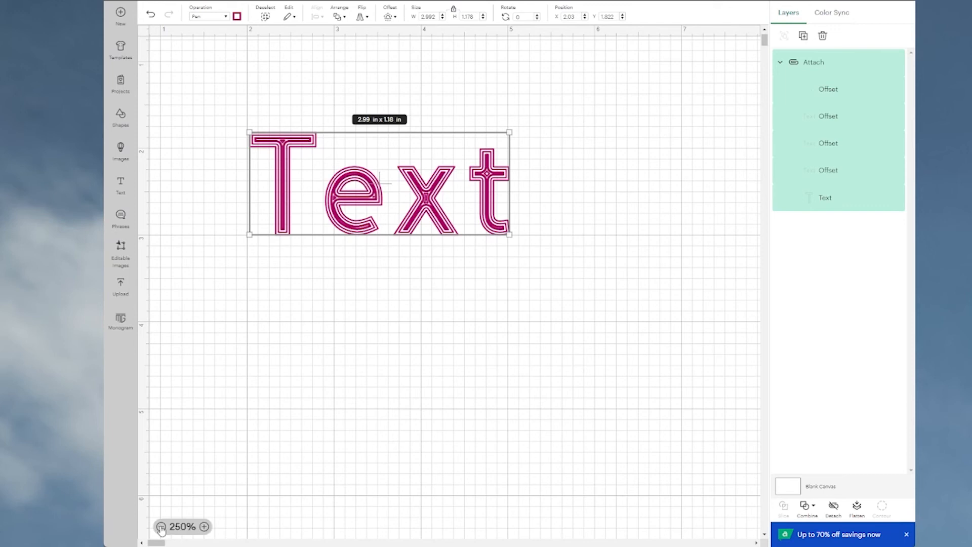
pyautogui.click(161, 528)
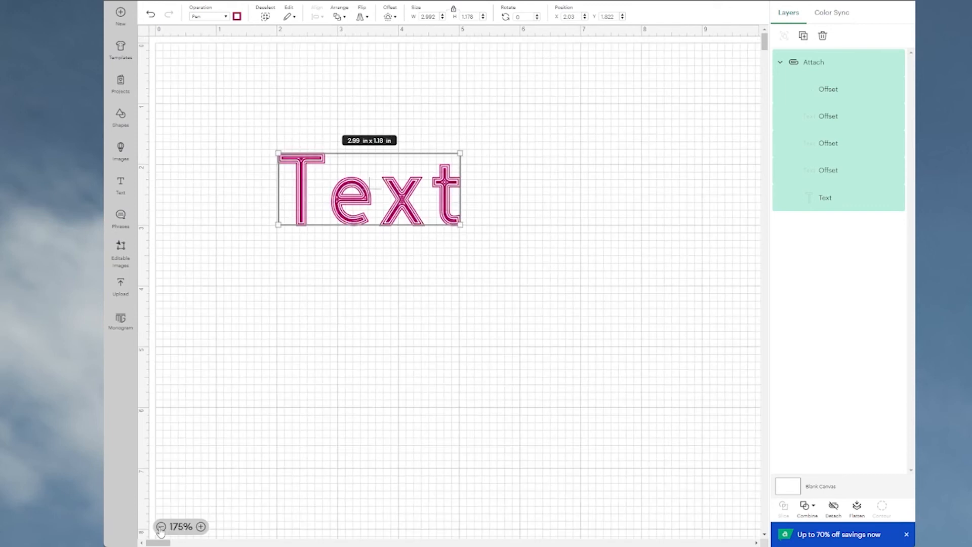
pyautogui.click(161, 527)
pyautogui.click(160, 527)
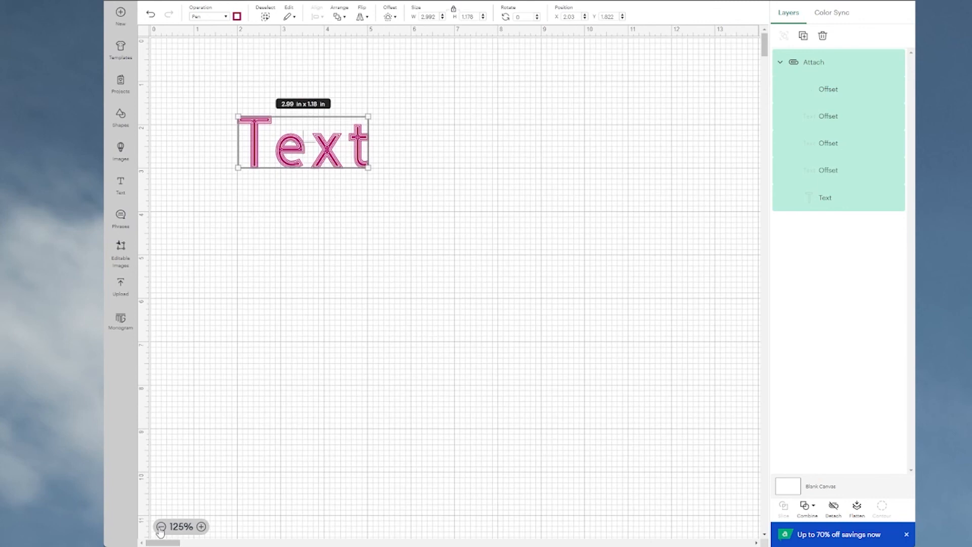
pyautogui.click(161, 527)
pyautogui.click(415, 100)
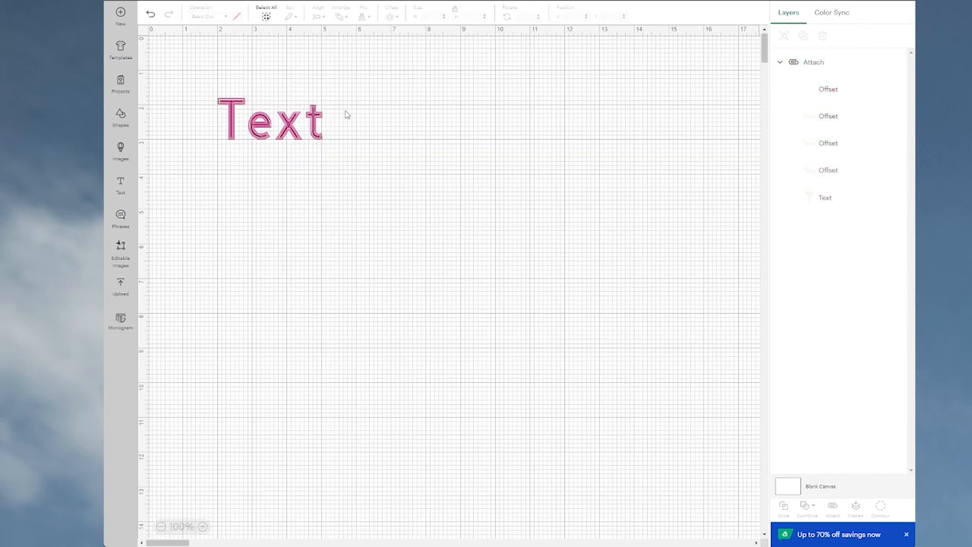
pyautogui.moveTo(202, 92); pyautogui.dragTo(347, 143)
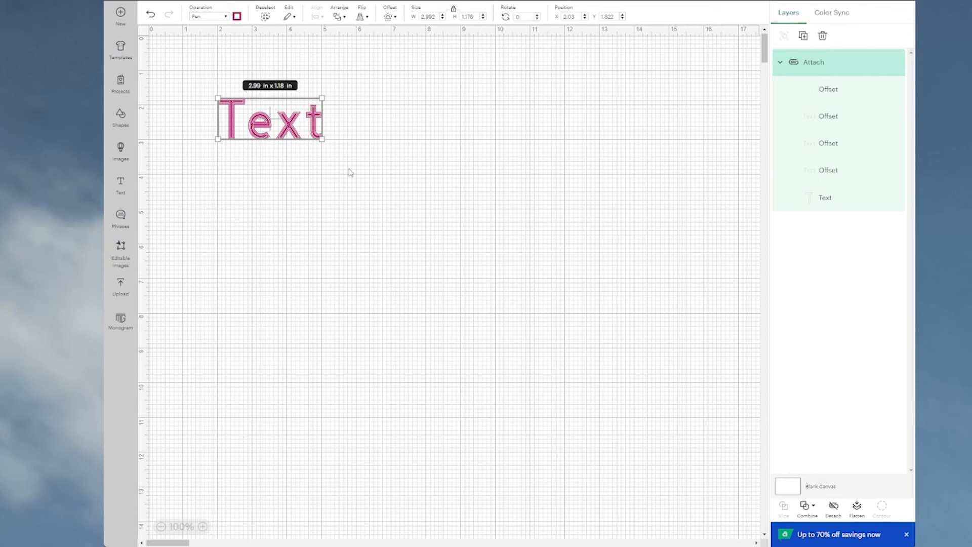
# - Upload the Celebrate photo as a Complex, Print Then Cut image, keeping its background and the name Tips images
pyautogui.click(120, 287)
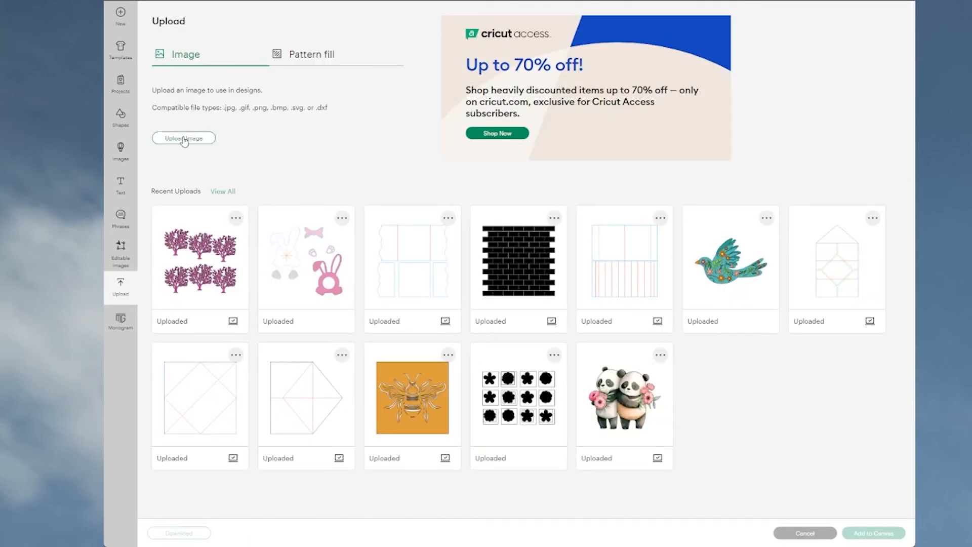
pyautogui.click(185, 138)
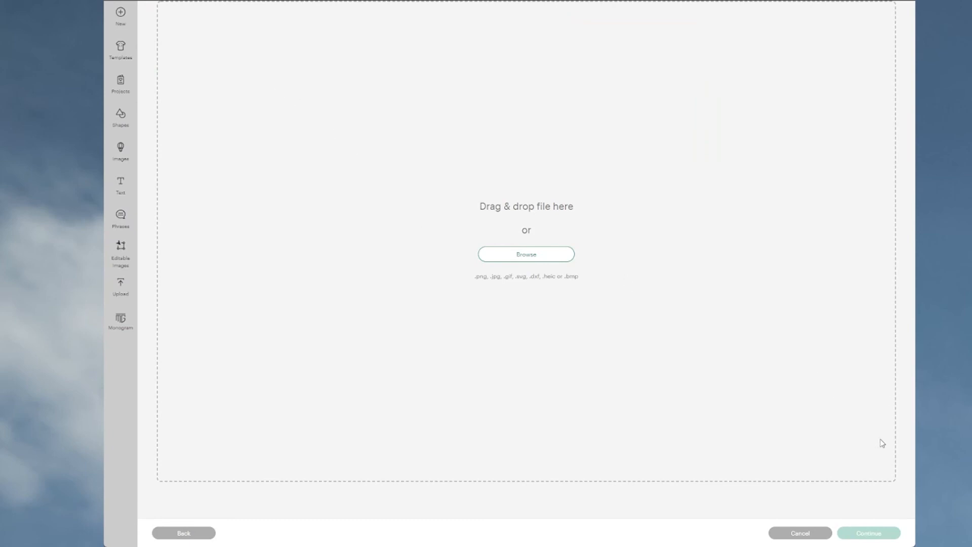
pyautogui.click(620, 212)
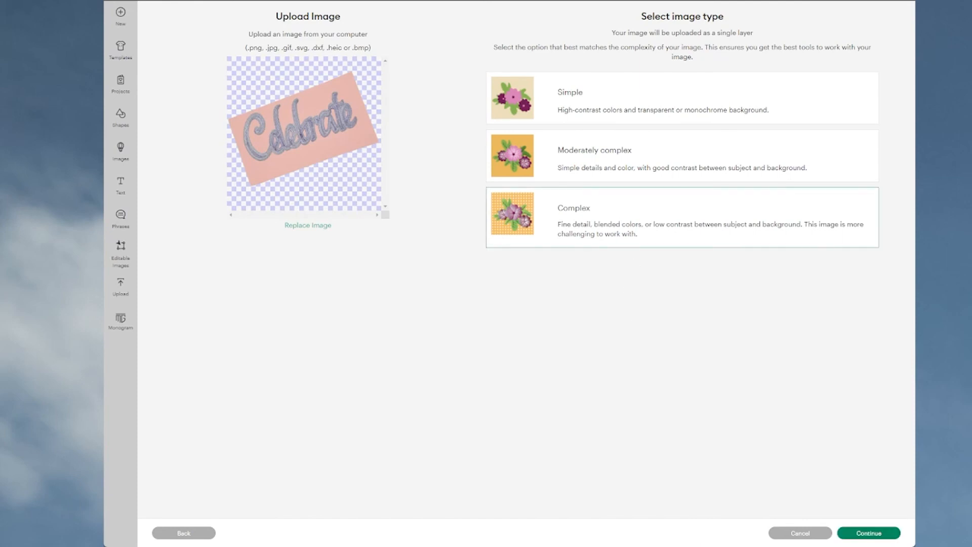
pyautogui.click(861, 533)
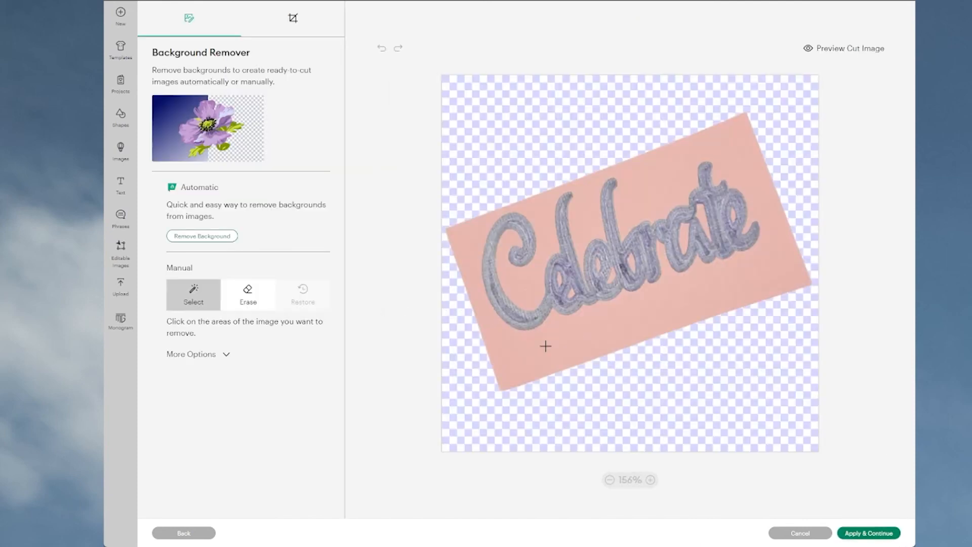
pyautogui.click(864, 535)
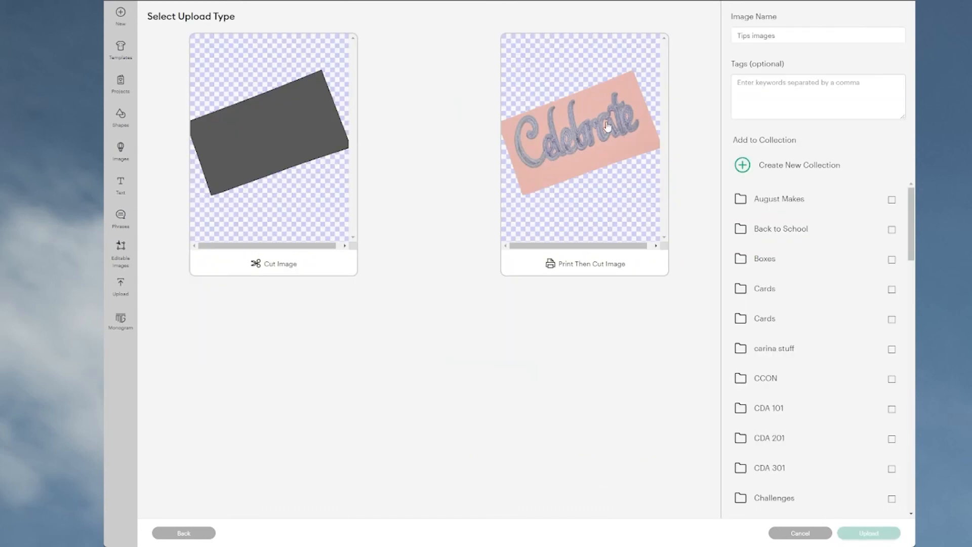
pyautogui.click(607, 129)
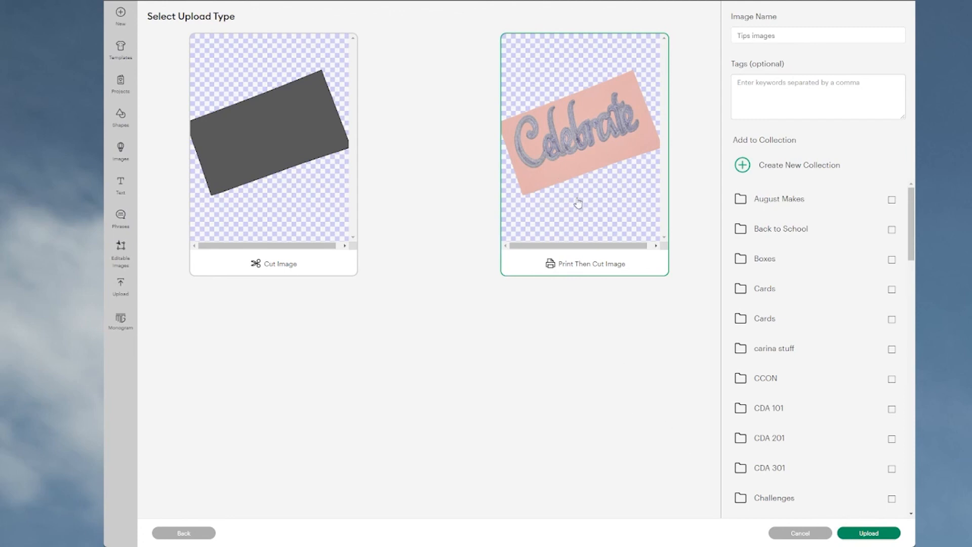
pyautogui.click(869, 537)
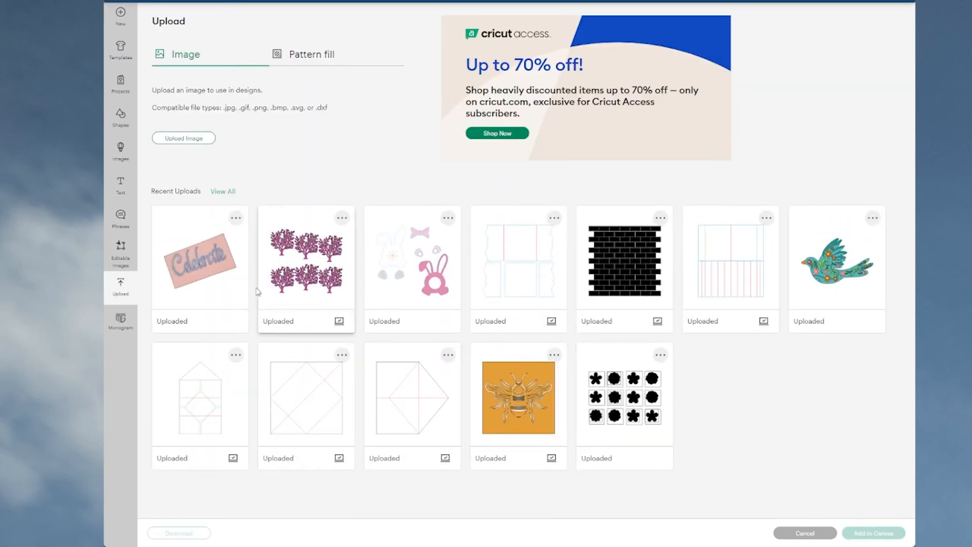
# - Add the uploaded Celebrate image to the canvas, enlarge it to about 10.47 × 7.97 in and place it below the text
pyautogui.click(222, 244)
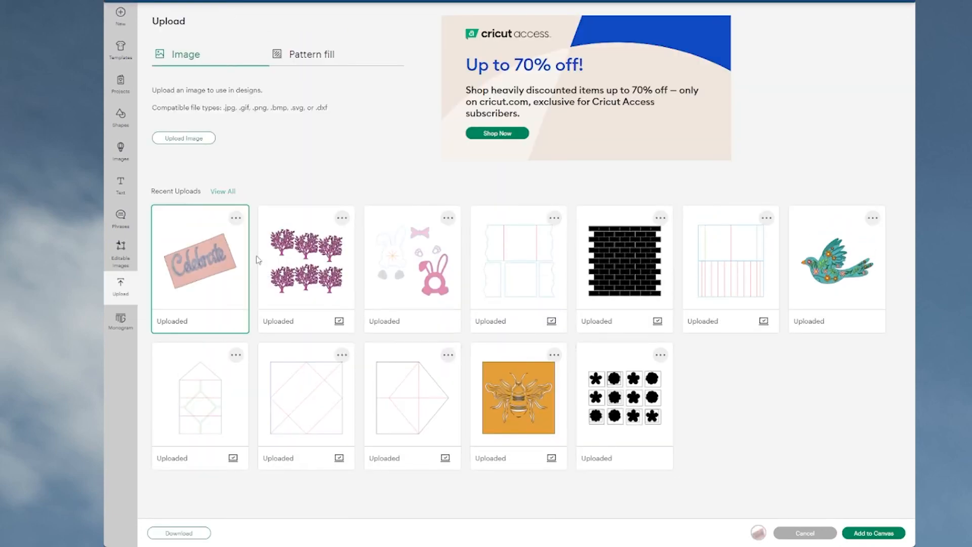
pyautogui.click(874, 533)
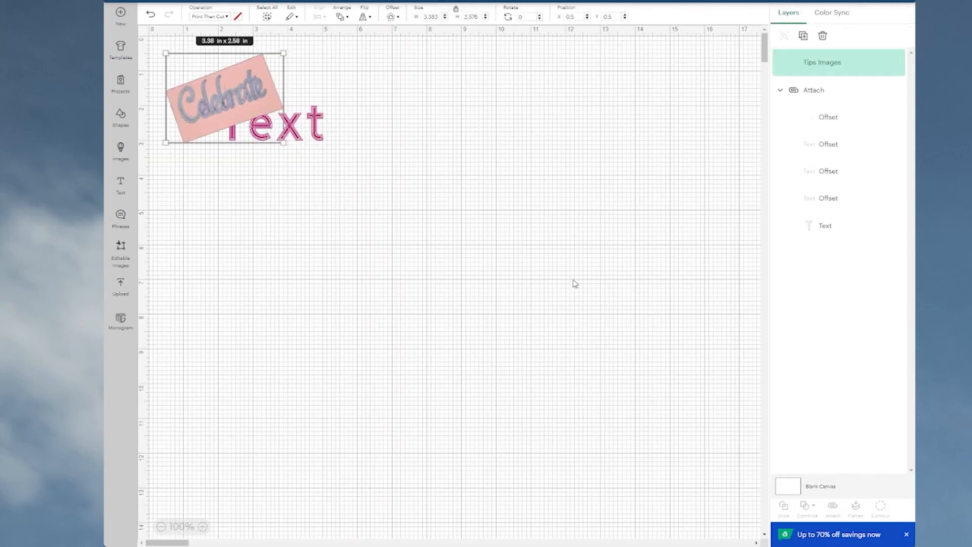
pyautogui.moveTo(245, 71); pyautogui.dragTo(331, 223)
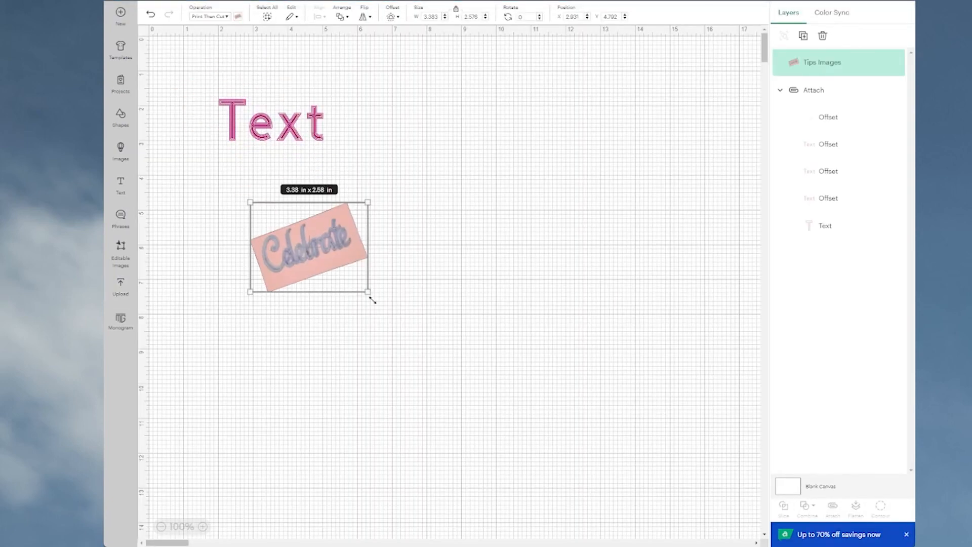
pyautogui.moveTo(368, 291); pyautogui.dragTo(562, 409)
pyautogui.moveTo(520, 334); pyautogui.dragTo(553, 268)
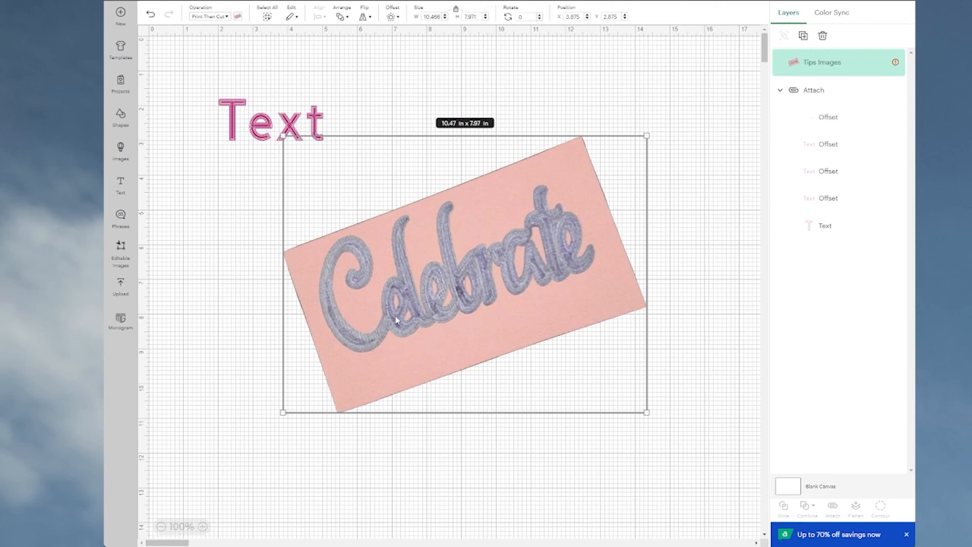